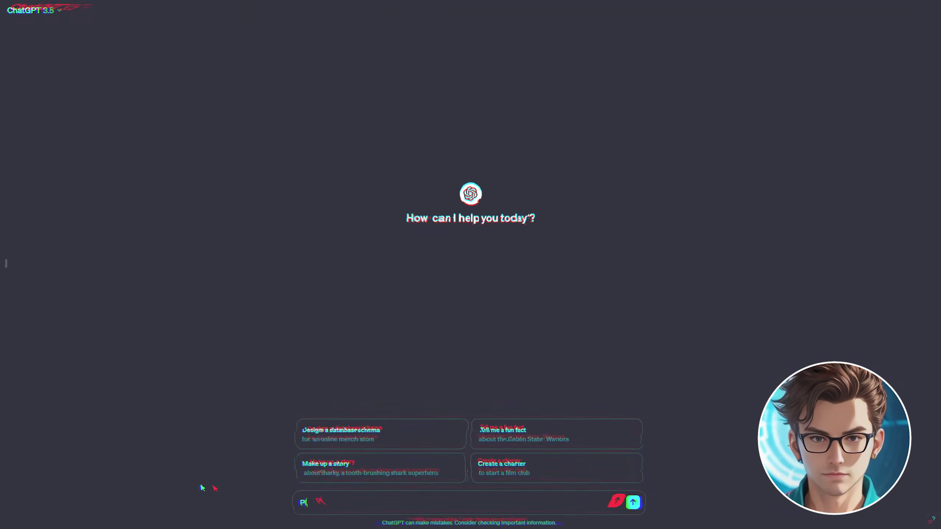
Generate four long-haired pajama portraits from a community image's prompt, then view the fourth full size
text(ease generate)
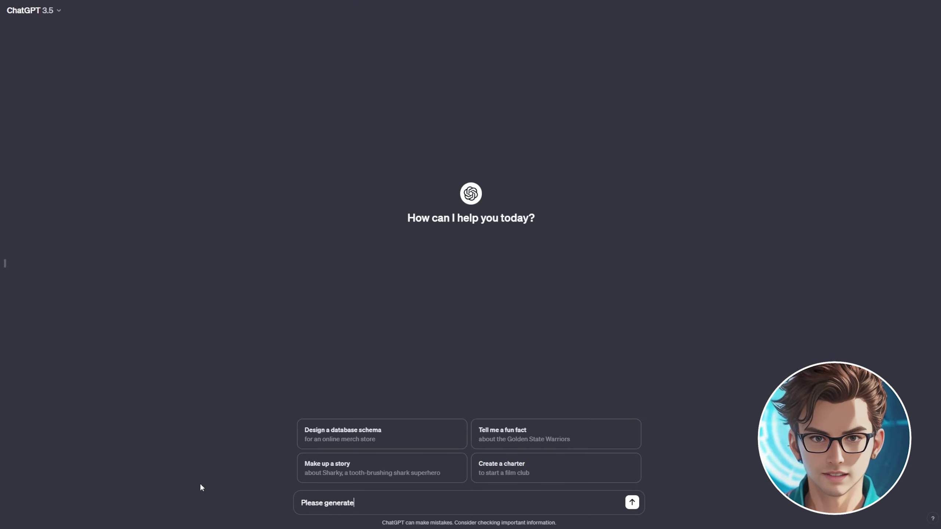
text(t f)
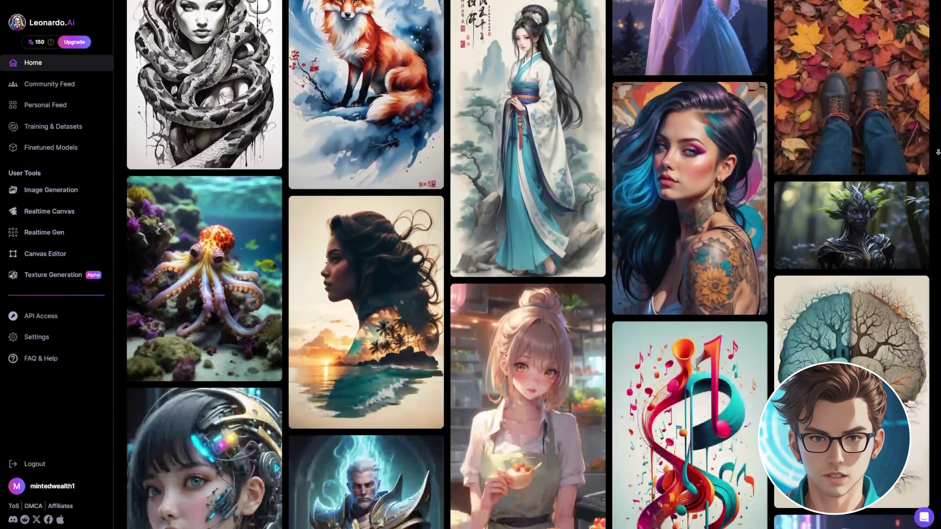
scroll(527, 264, down, 20)
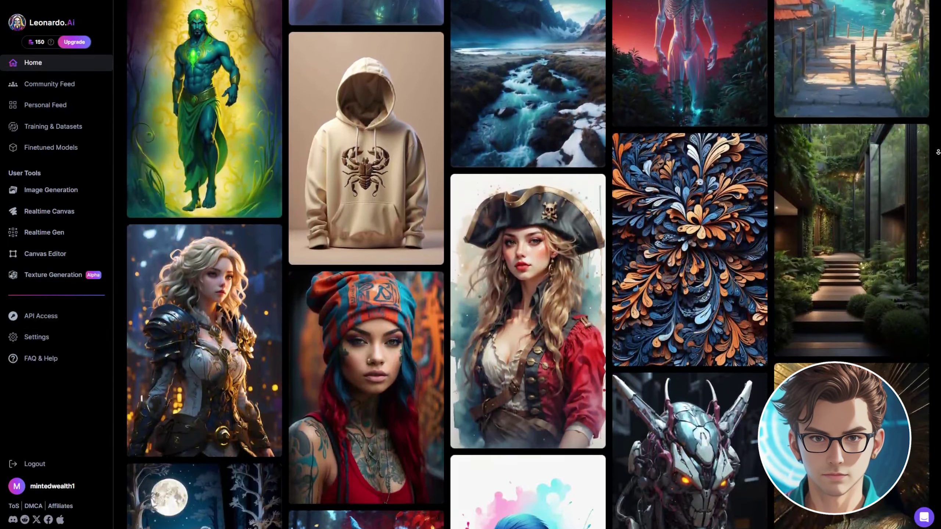
scroll(528, 265, down, 20)
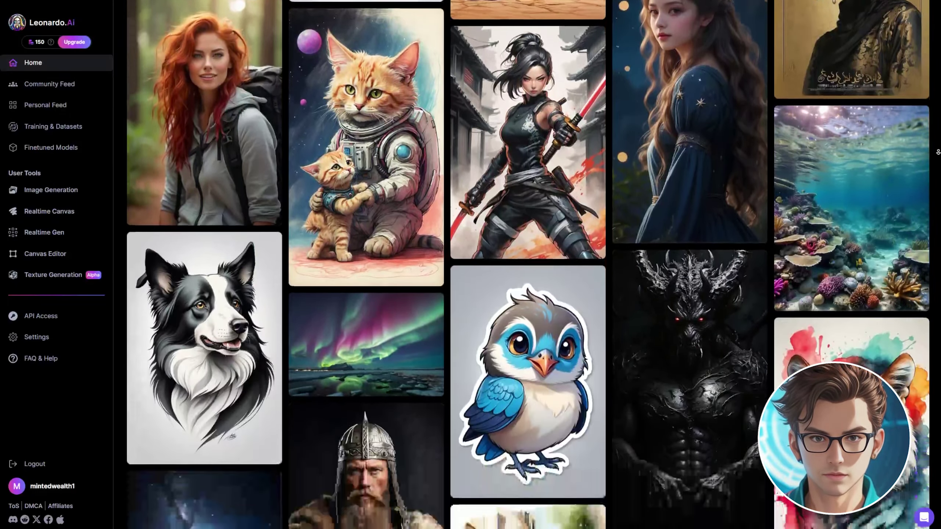
scroll(225, 255, down, 20)
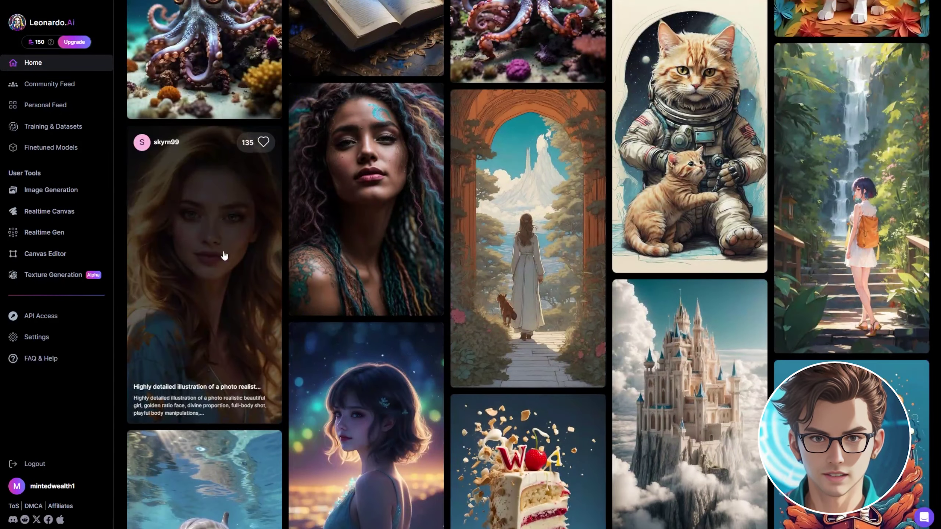
click(224, 255)
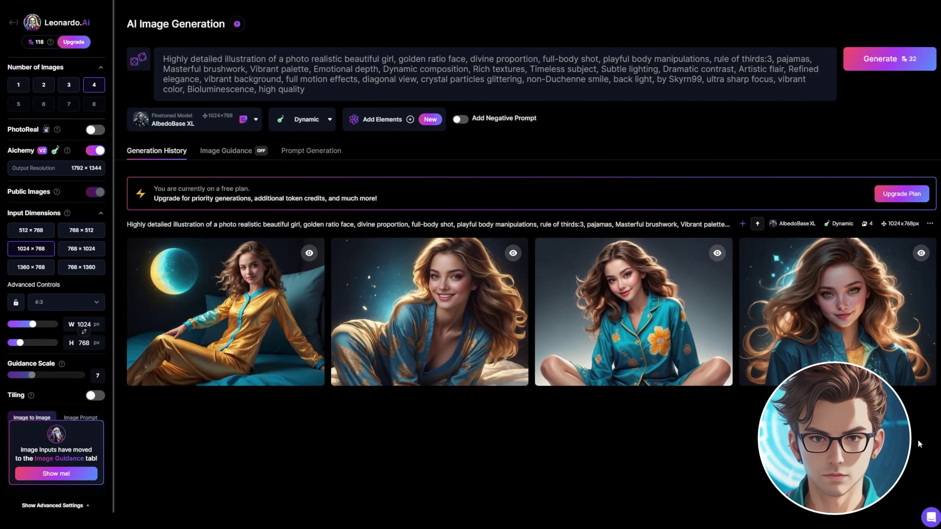
click(837, 297)
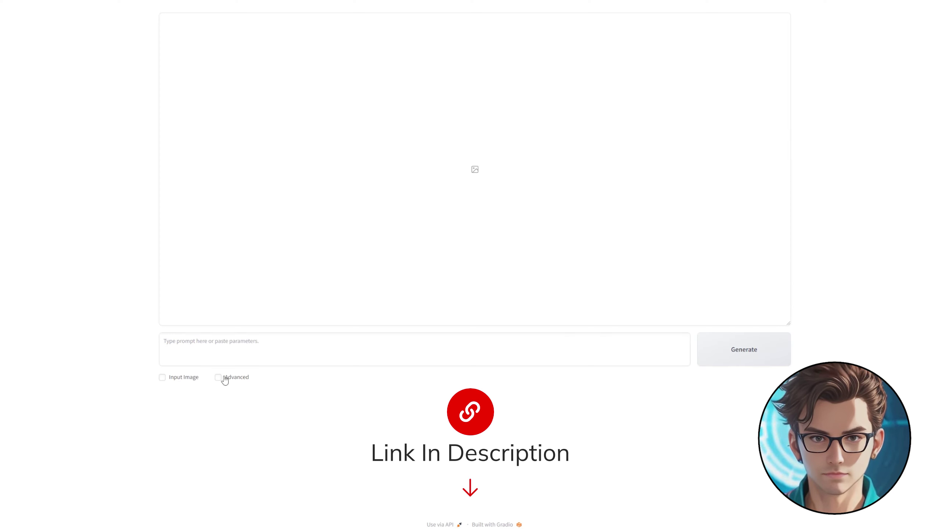
In Advanced settings, set the aspect ratio to 1440×810 | 16:9 and Image Number to 10
click(219, 377)
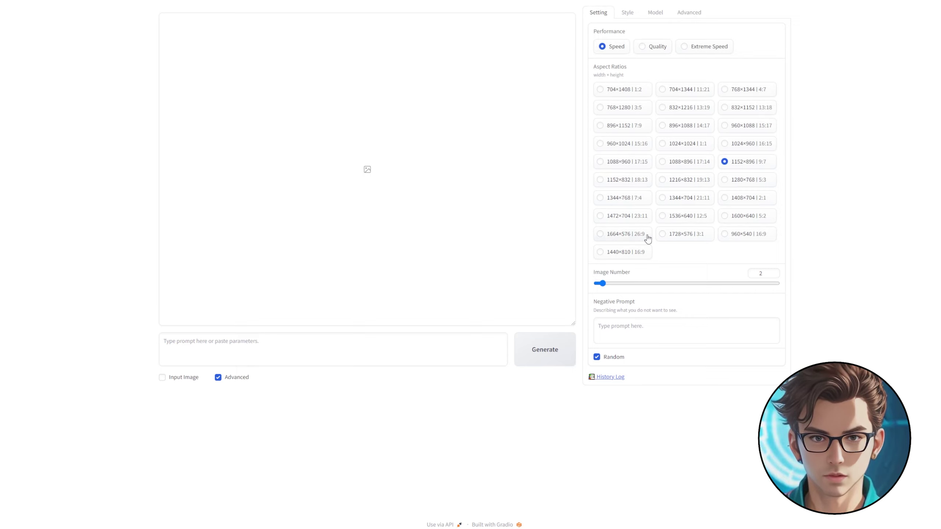
click(633, 256)
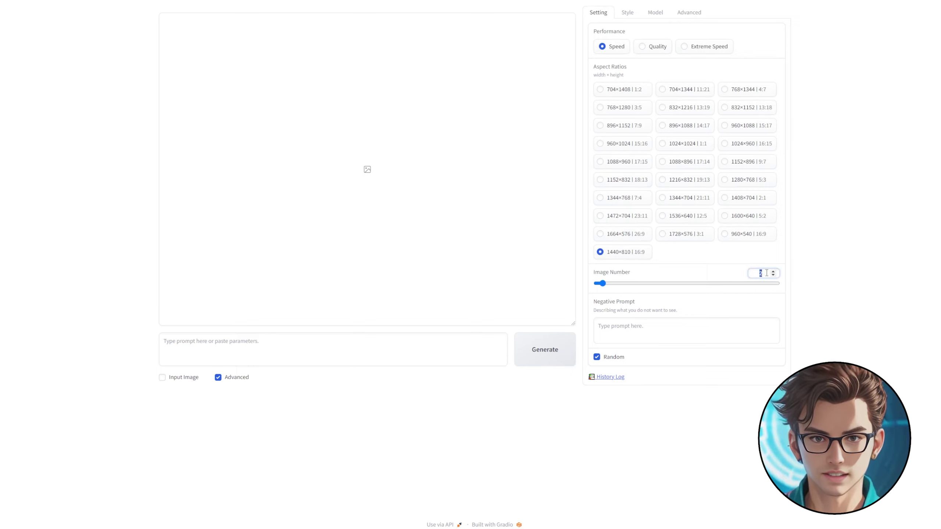
text(10)
click(816, 261)
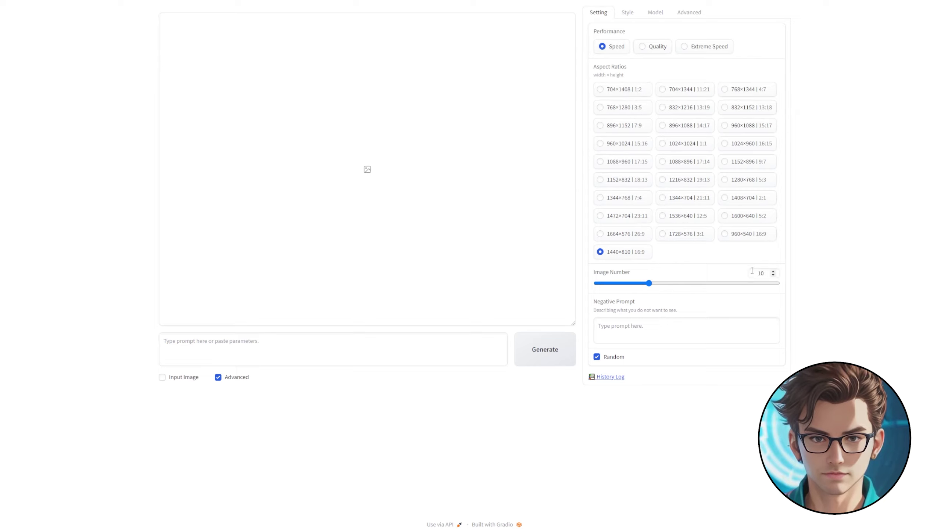
Turn off the Fooocus Sharp and Fooocus Enhance styles and add SAI Digital Art
click(626, 14)
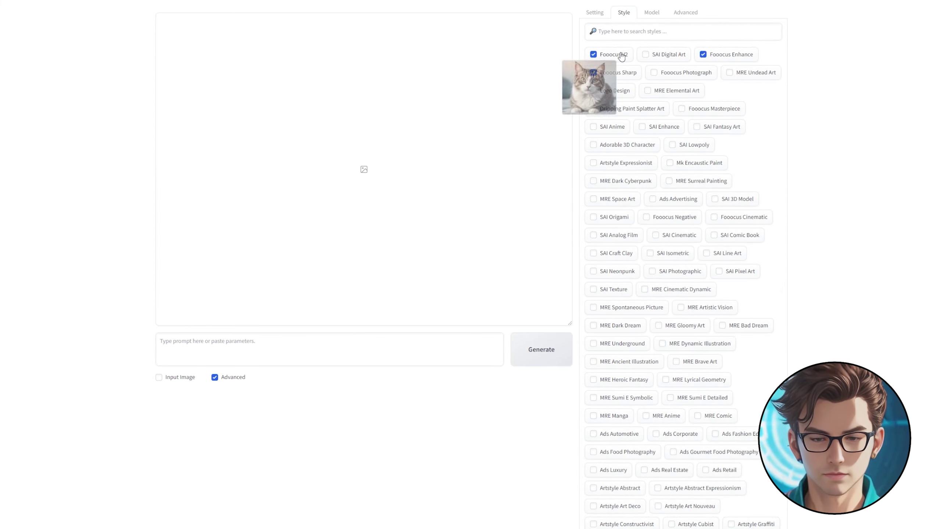
click(623, 73)
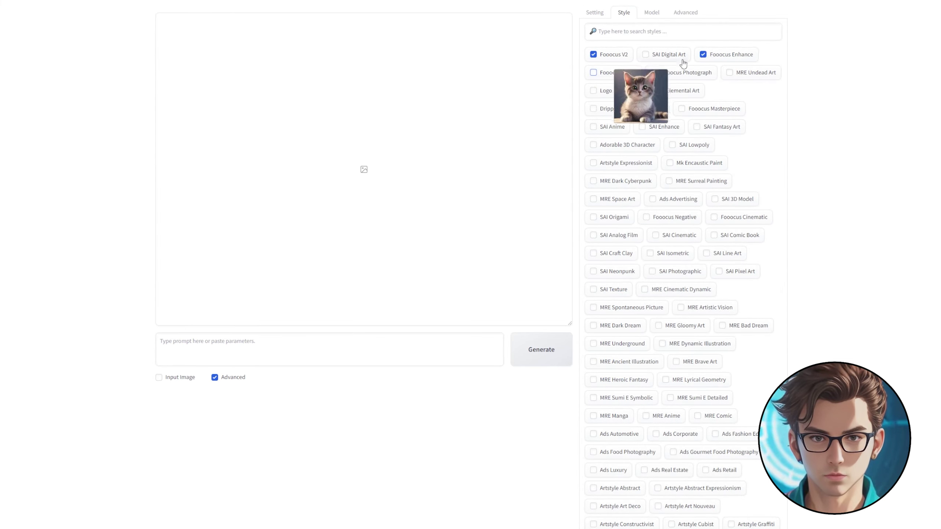
click(742, 55)
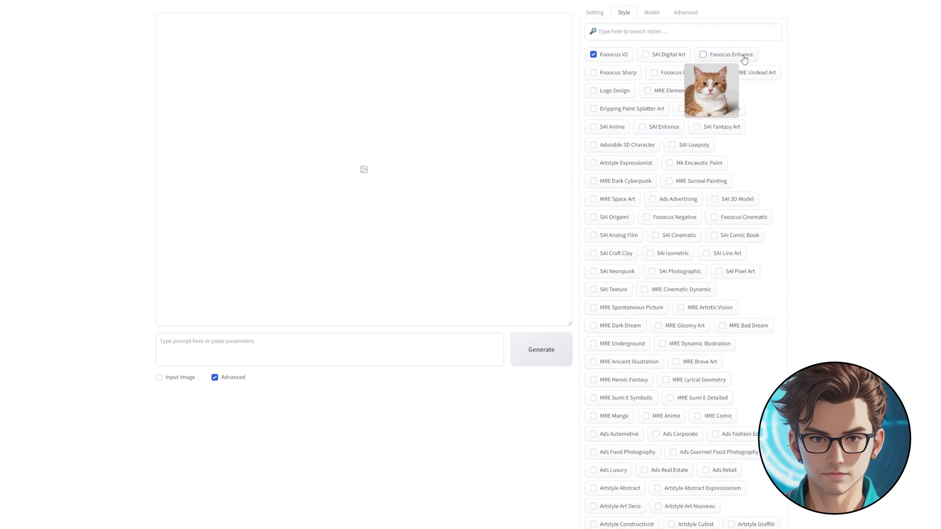
click(662, 57)
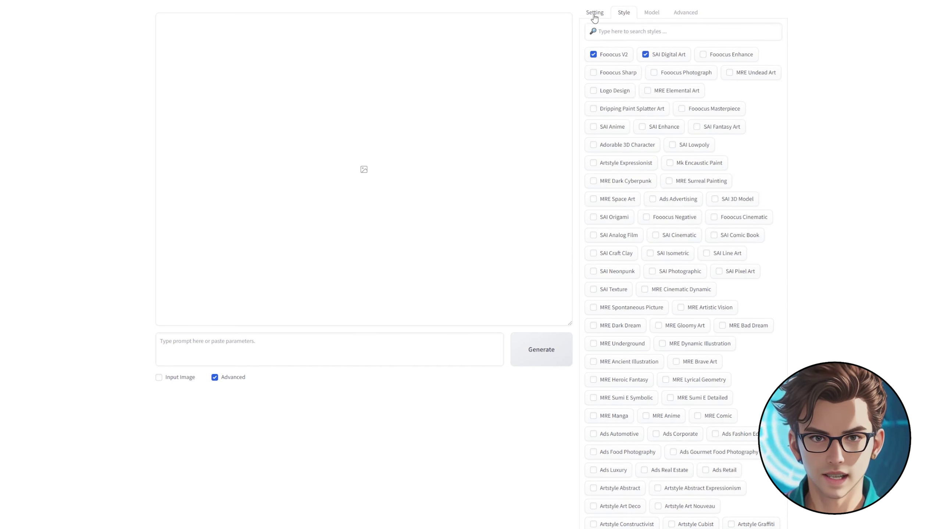
Check the base model list on the Model tab, keeping the current model unchanged
click(656, 17)
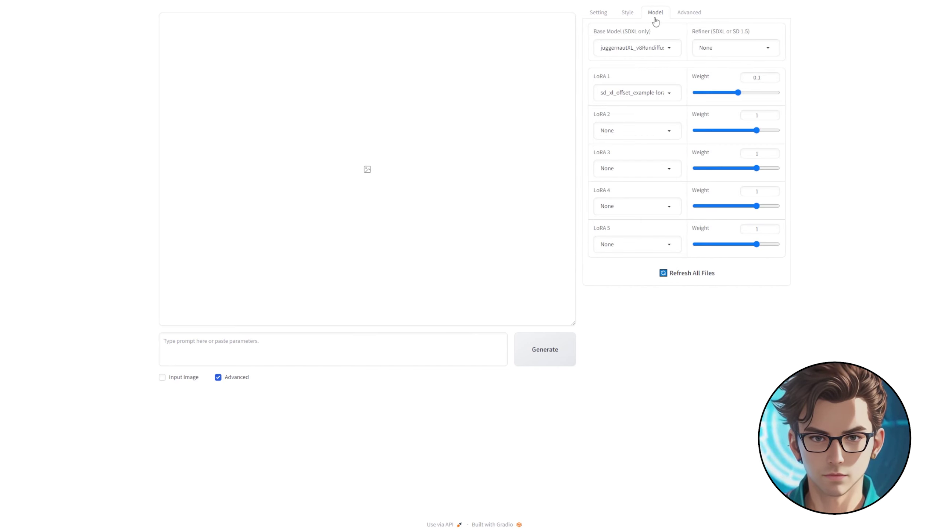
click(653, 46)
click(672, 139)
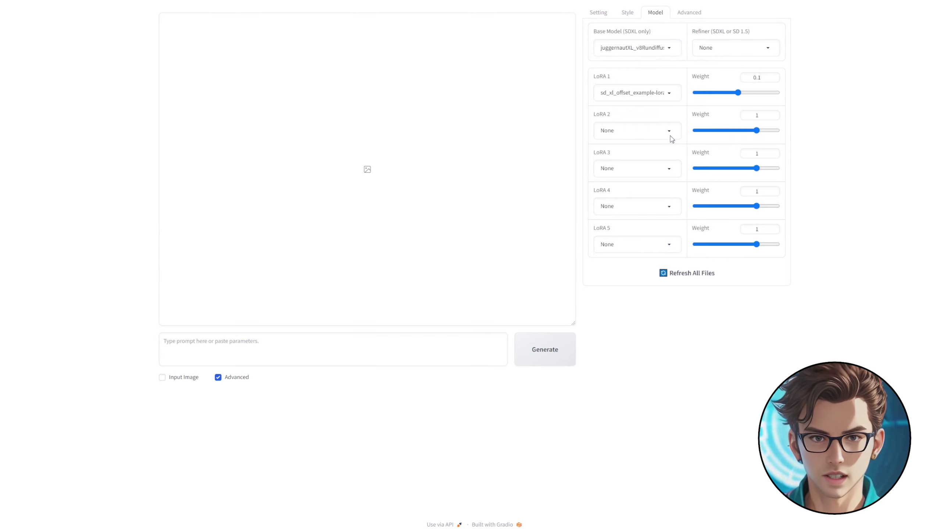
click(601, 14)
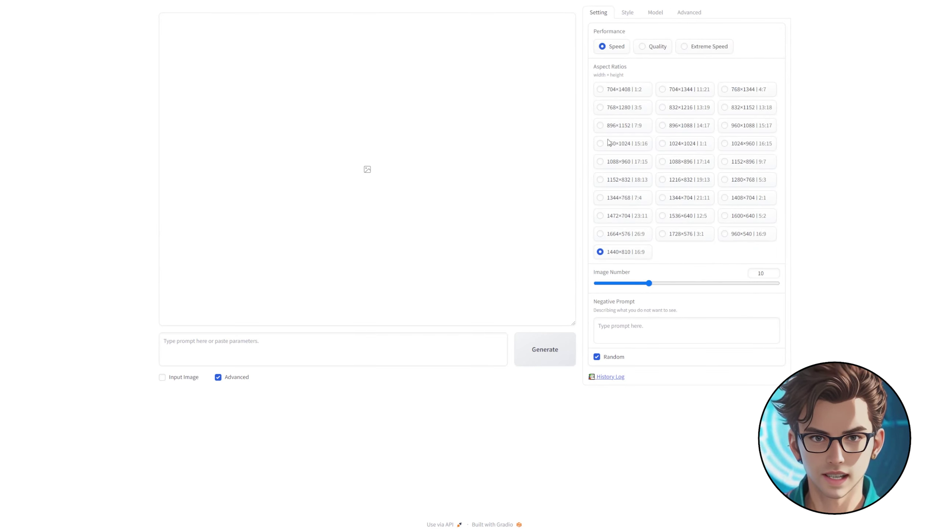
Paste the red-dress hacker-at-a-desk prompt and enable Input Image with the Image Prompt slots
click(251, 352)
text(behind a desk, hacker, futuristic, cinematic, digital art, city view, modern, red dress)
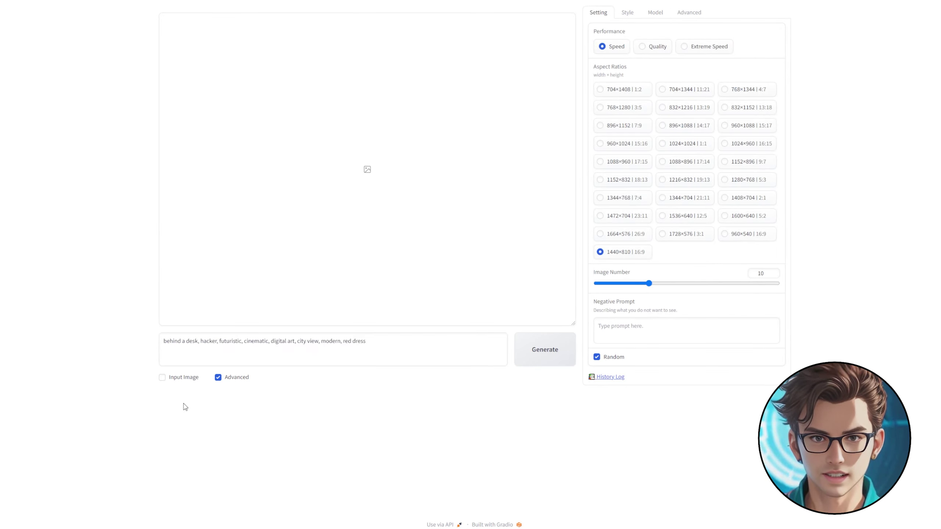
click(181, 380)
click(247, 395)
scroll(201, 502, down, 5)
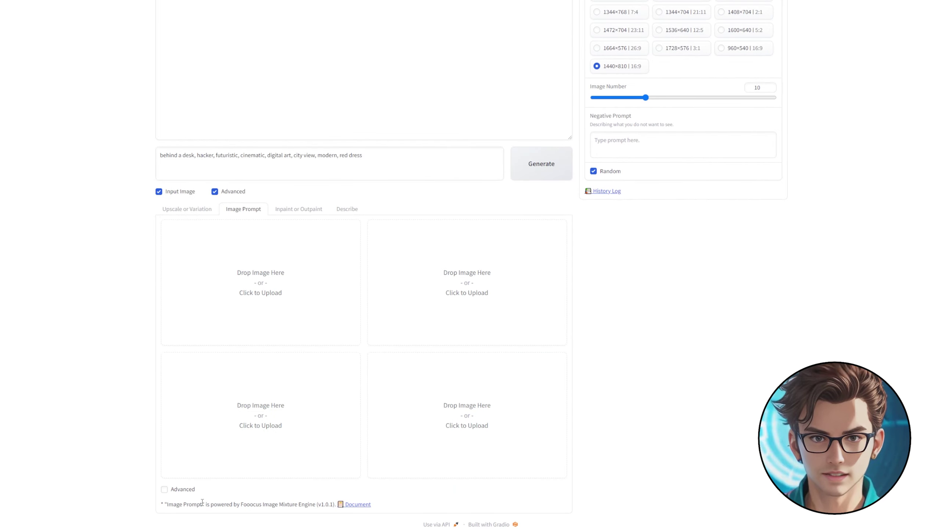
scroll(185, 495, down, 3)
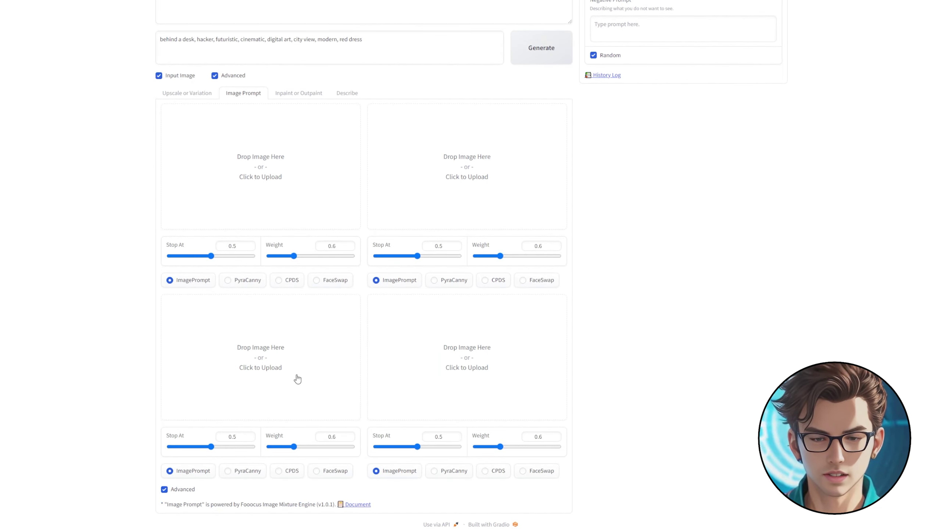
Set the first image slot to FaceSwap with Stop At 0.95 and Weight 0.9
click(316, 280)
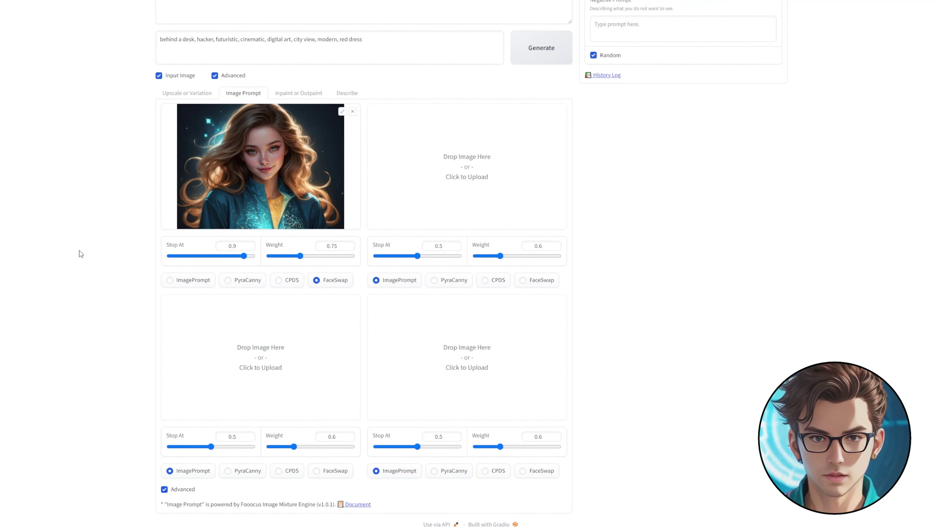
scroll(76, 260, up, 3)
scroll(66, 308, up, 1)
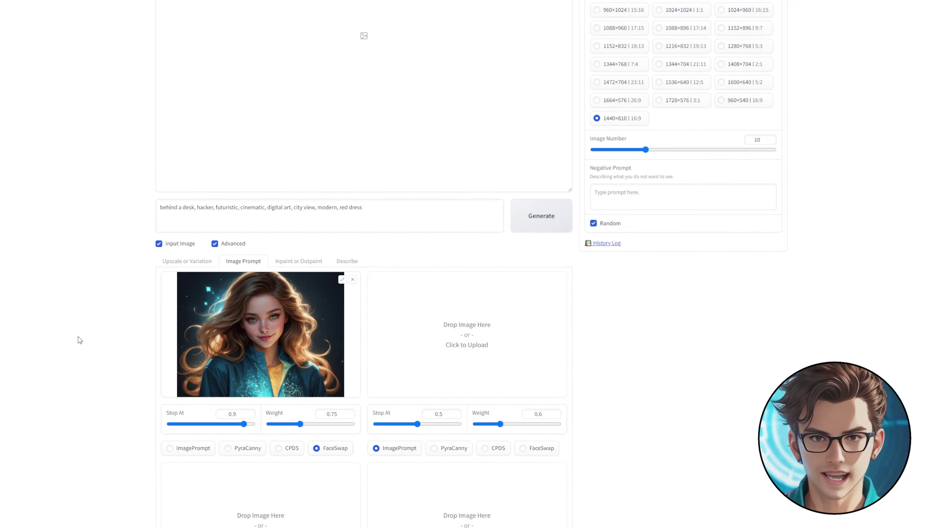
click(238, 412)
text(5)
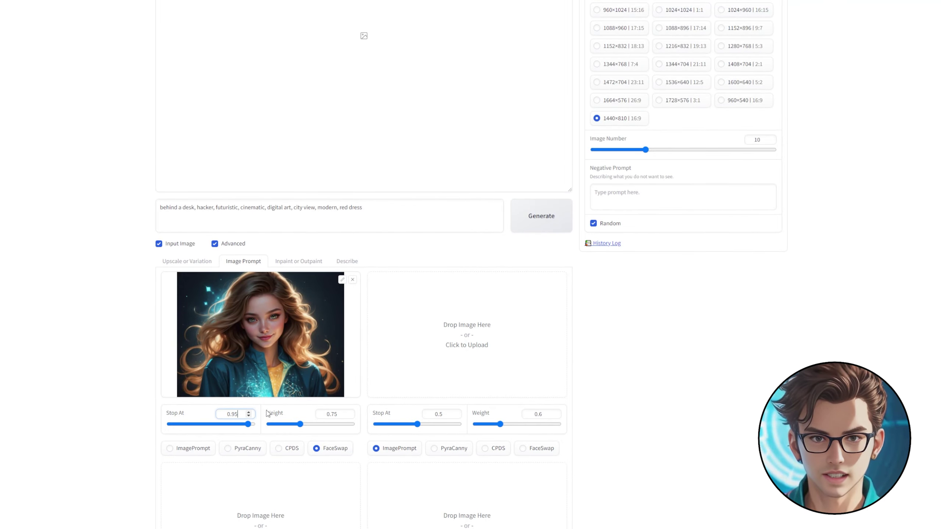
click(333, 414)
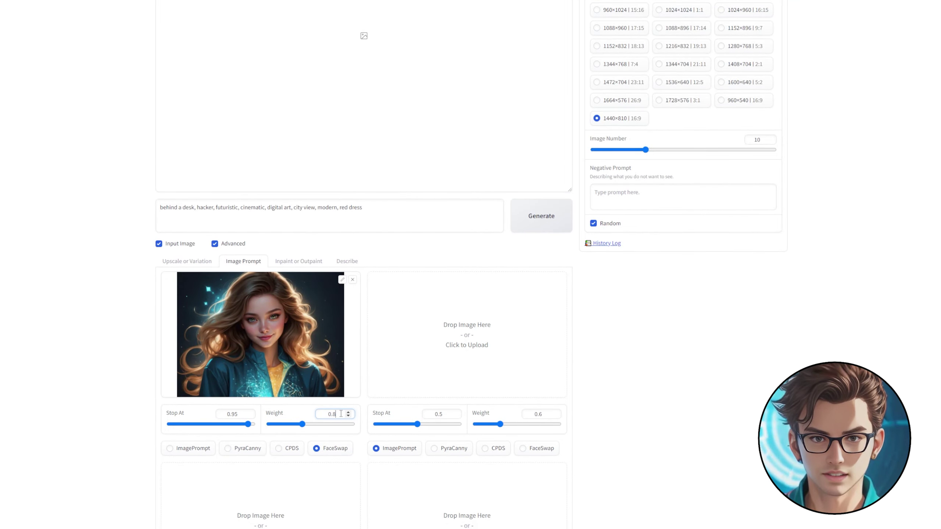
key(BackSpace)
text(9)
scroll(97, 340, up, 3)
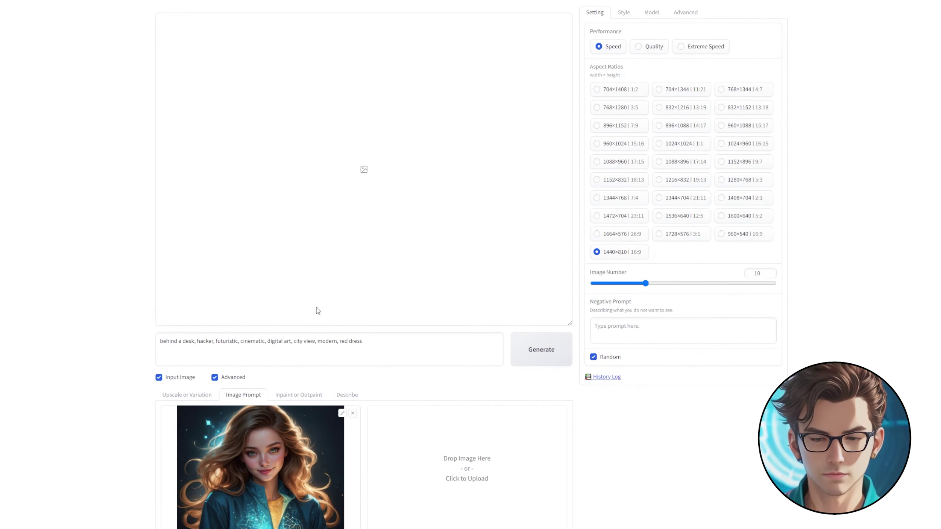
Generate the widescreen face-swapped images of the red-dressed woman at her desk
click(536, 357)
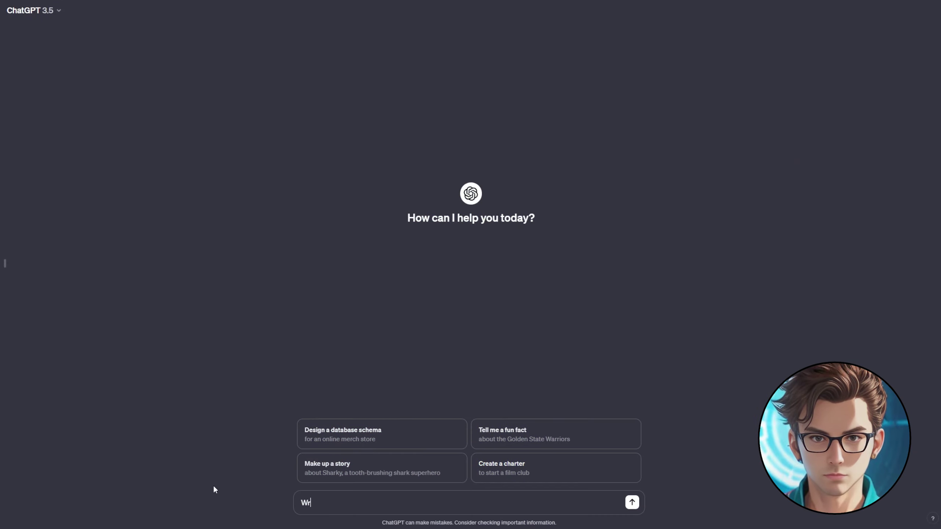
Type 'Write me a script for my AI avatar' into the ChatGPT message box
text(ite me up)
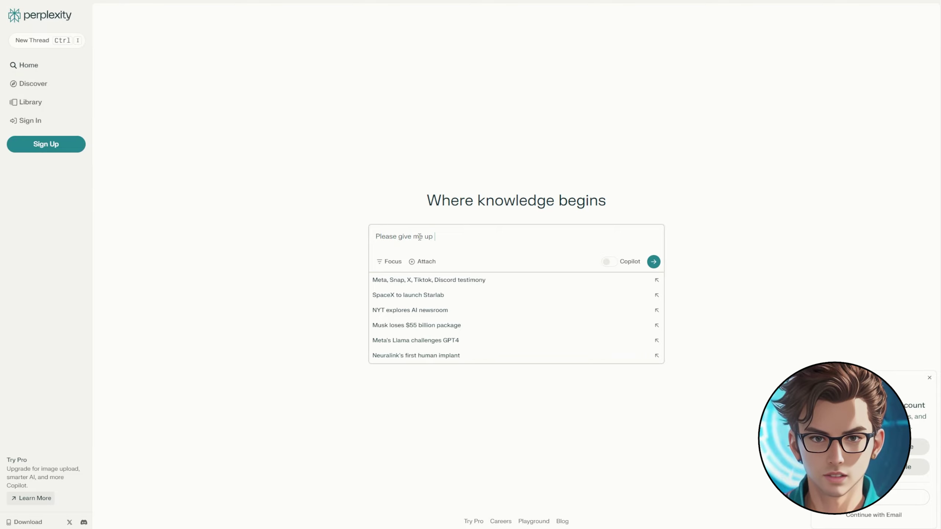
Ask Perplexity about AI avatars, then request 'Write me a script for a youtube video consider this information'
text(on about AI avatars)
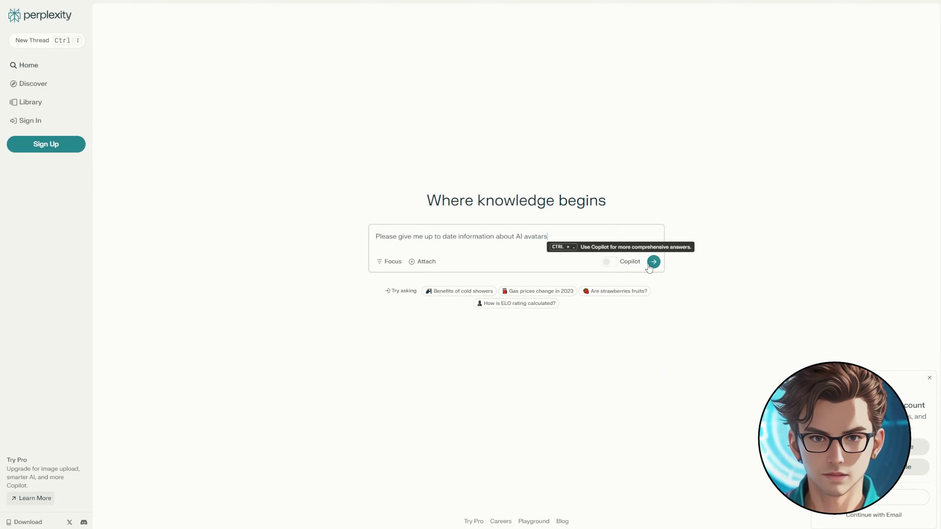
click(653, 261)
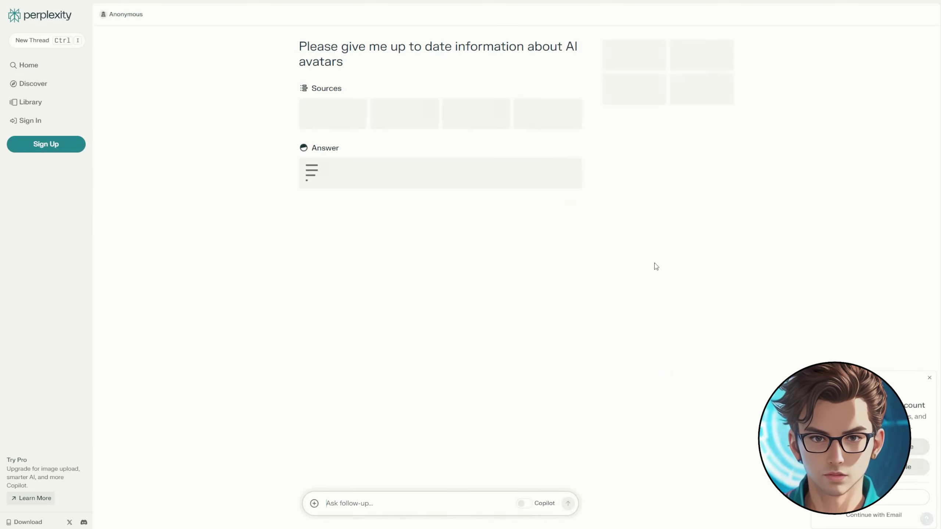
click(379, 508)
text(Write me a script for a youtube video consider this information)
key(Return)
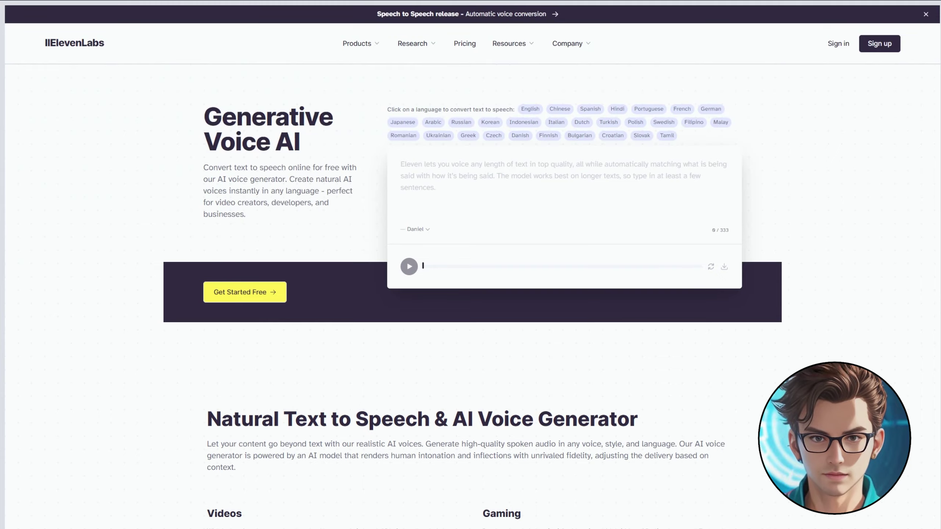
Browse the ElevenLabs pricing plans and highlight the Starter plan's discounted price
scroll(10, 123, down, 7)
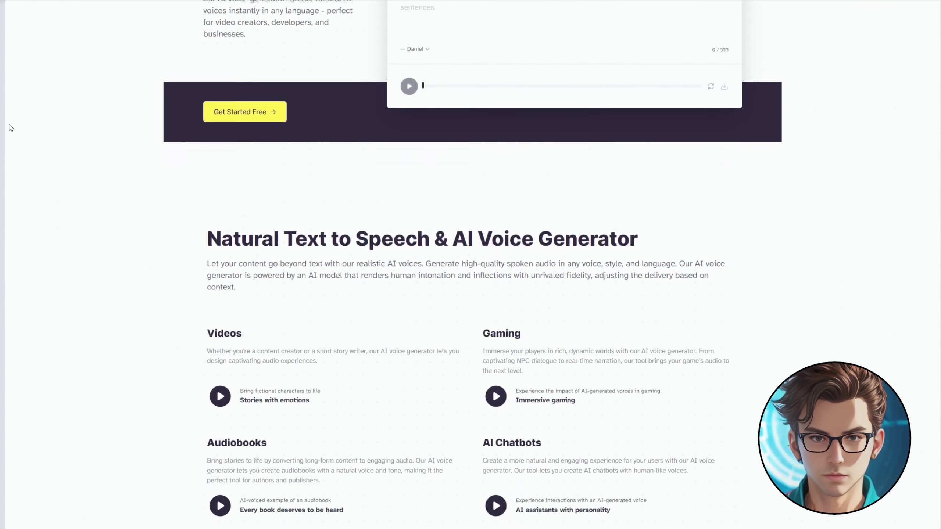
scroll(11, 127, down, 2)
scroll(10, 111, up, 9)
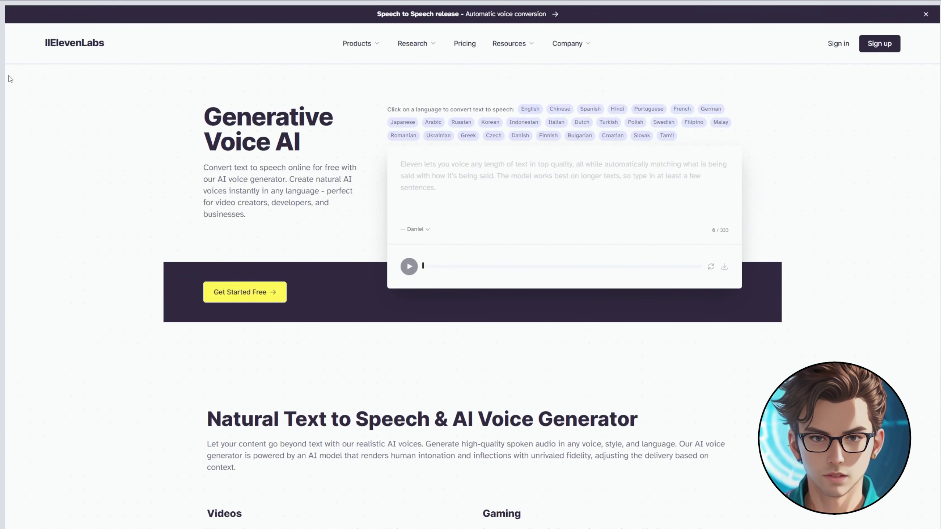
click(465, 44)
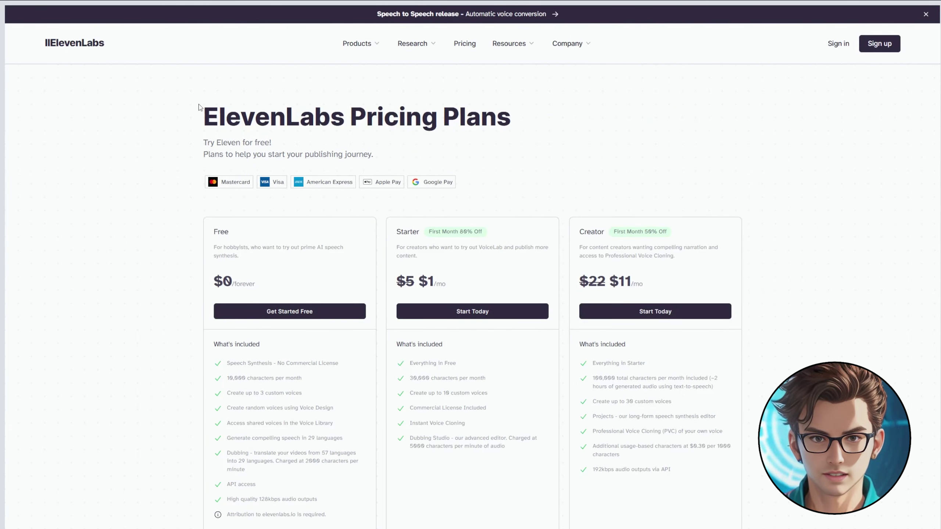
scroll(163, 112, down, 1)
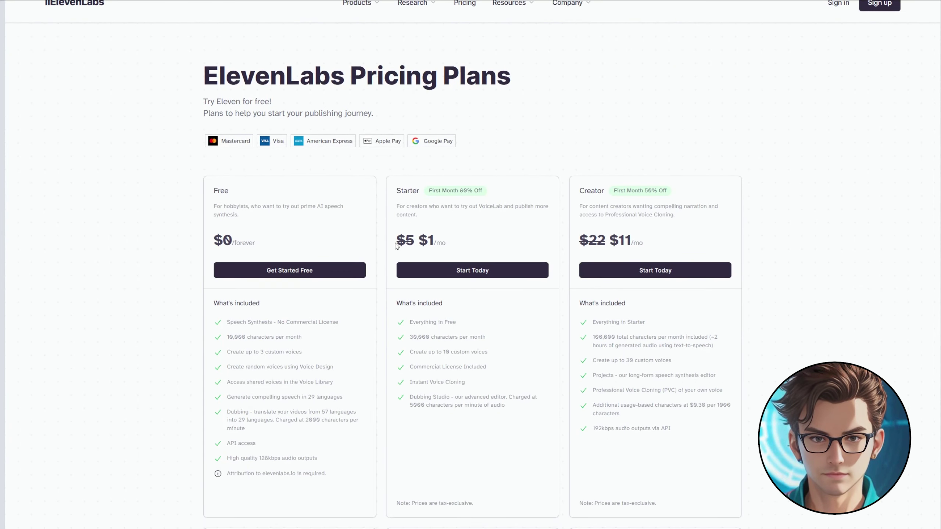
drag(396, 246, 463, 248)
click(463, 249)
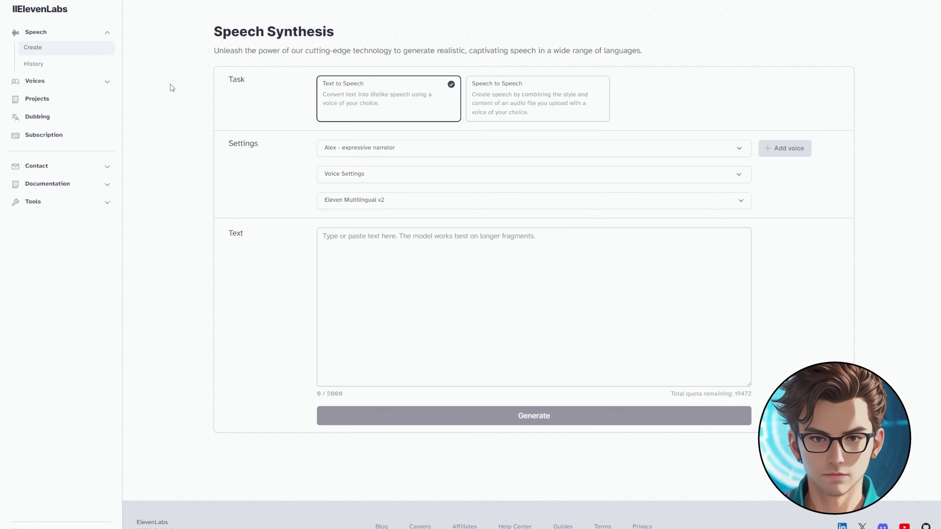
click(106, 85)
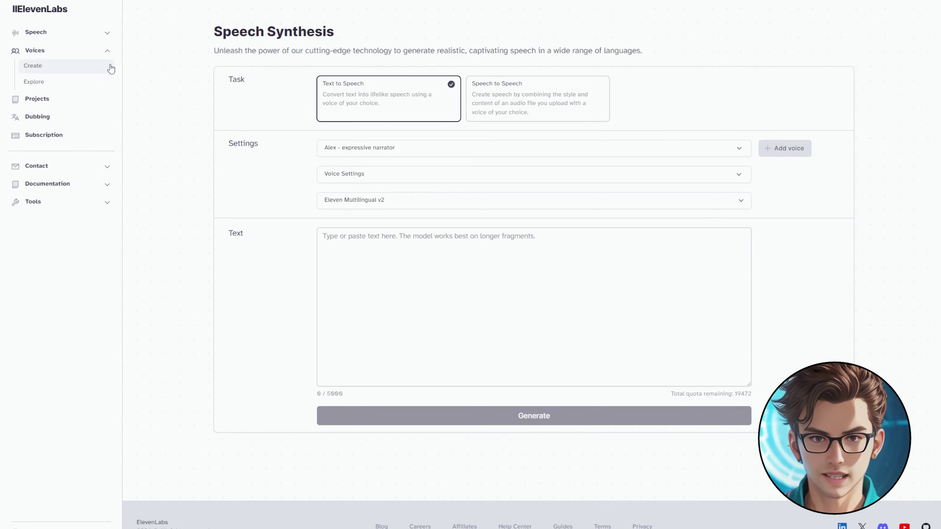
click(76, 82)
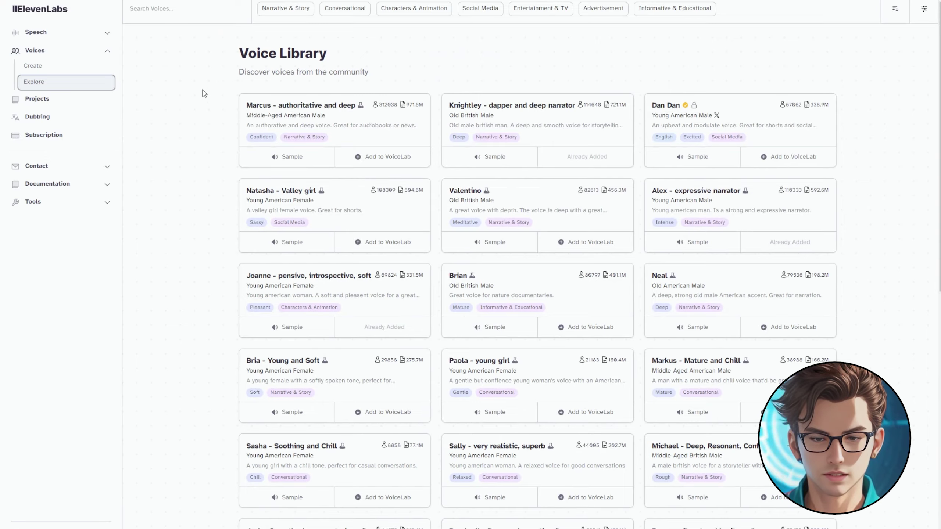
scroll(184, 141, down, 5)
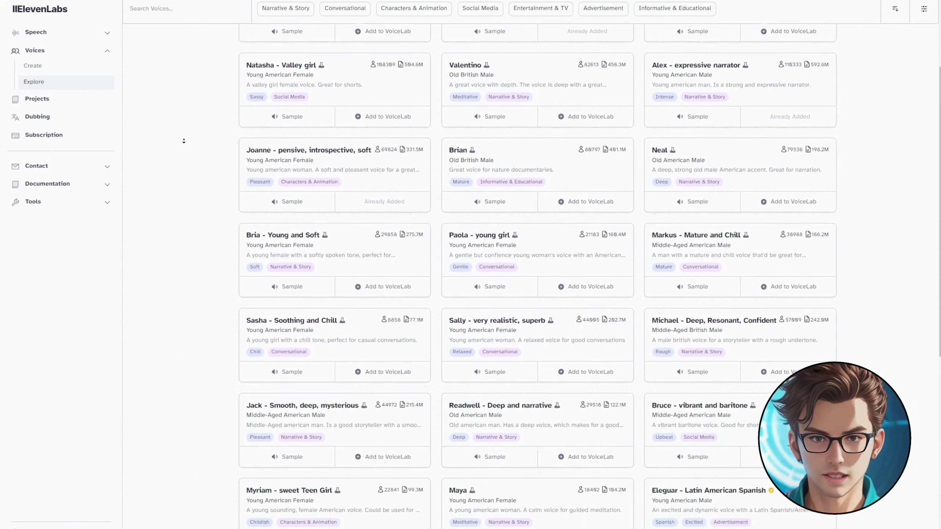
scroll(184, 141, down, 4)
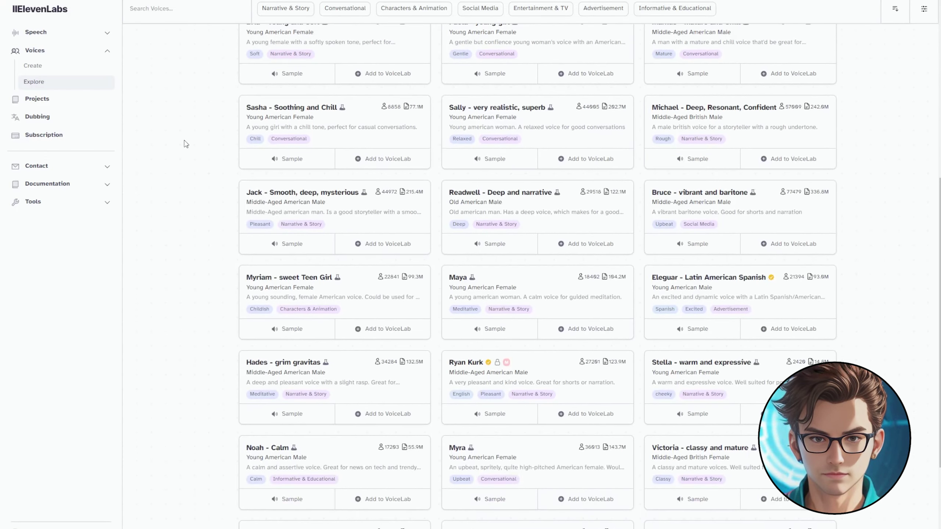
scroll(184, 182, up, 9)
click(107, 51)
click(107, 32)
click(78, 50)
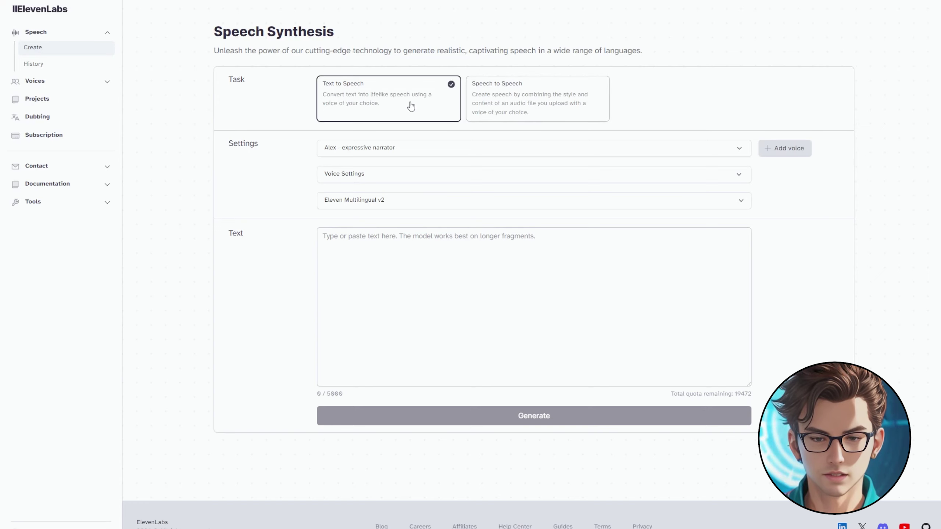
Select the Joanne voice, play her preview, and briefly expand Voice Settings
click(400, 152)
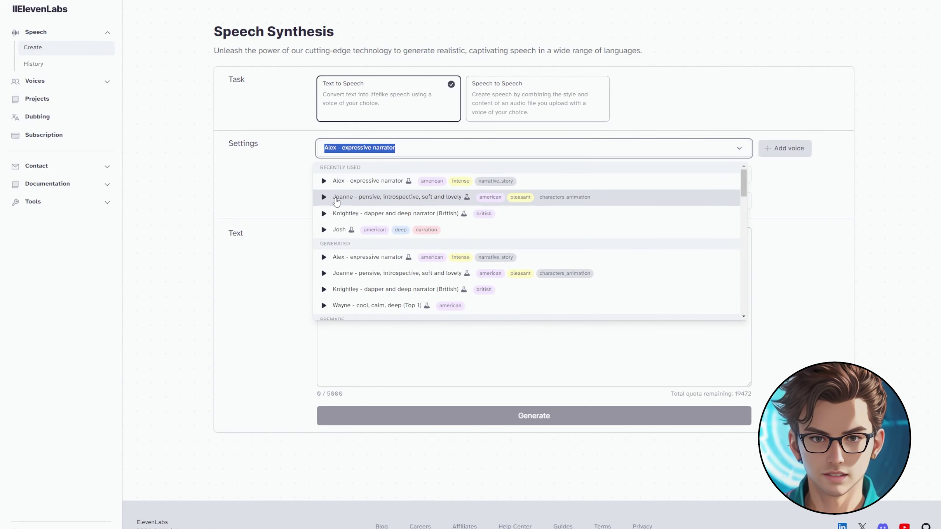
click(371, 201)
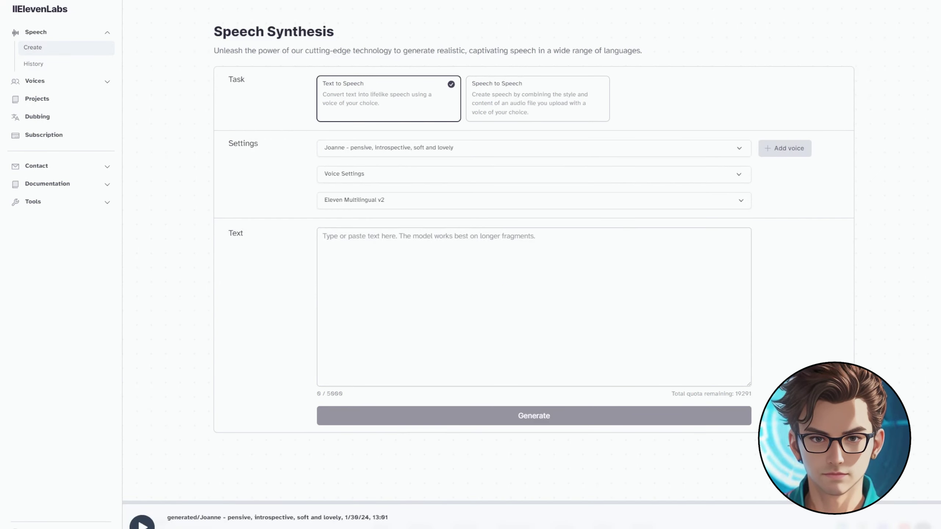
click(429, 152)
click(324, 181)
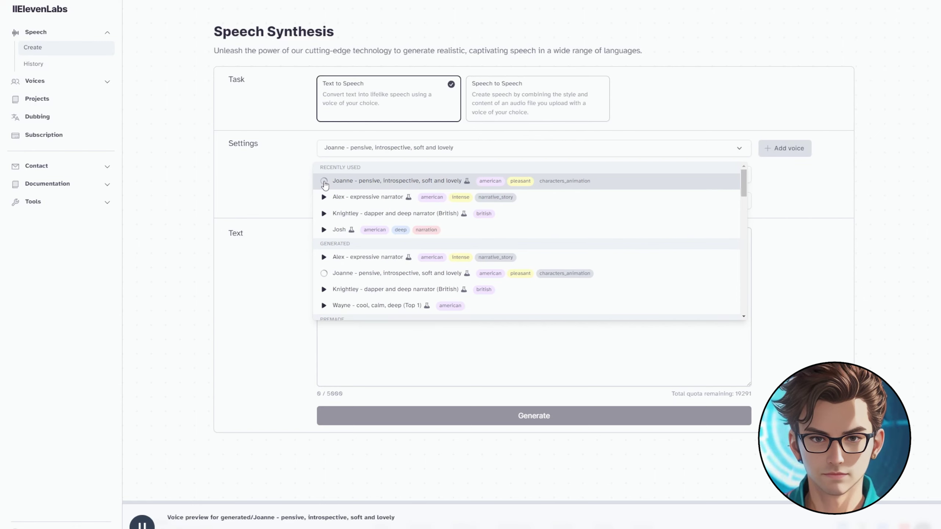
click(289, 179)
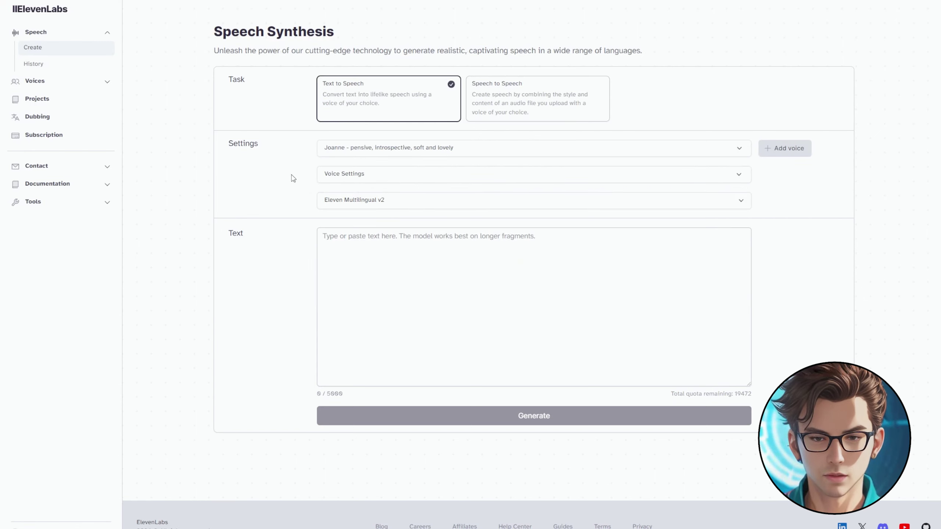
click(348, 181)
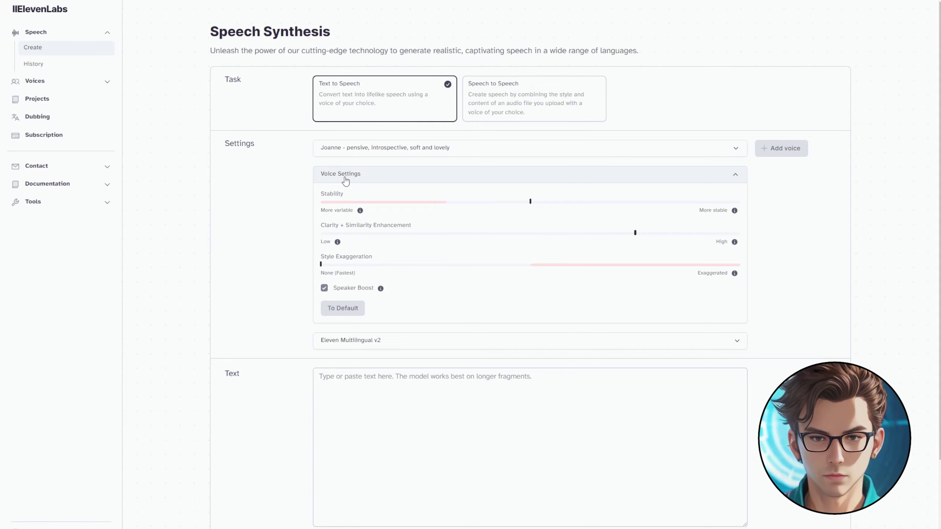
click(345, 180)
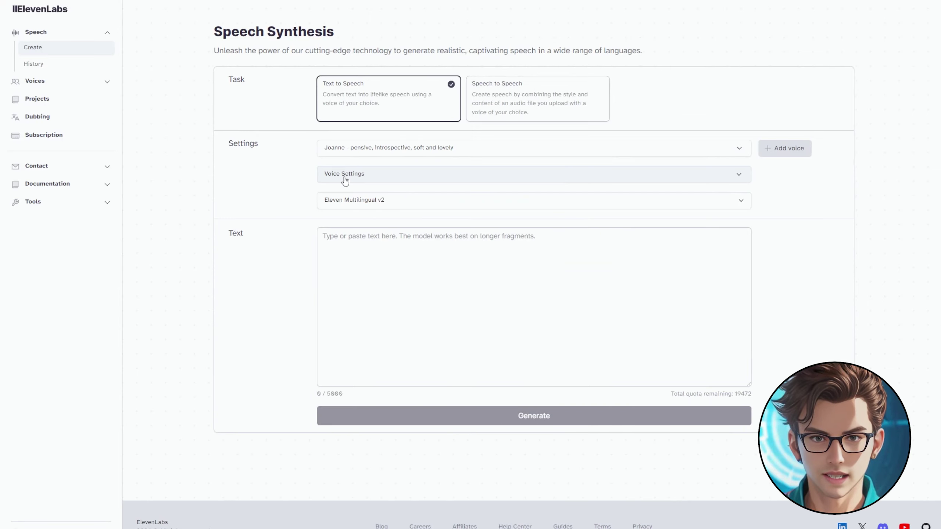
Keep Eleven Multilingual v2, paste the avatar introduction script, and generate the speech
click(346, 206)
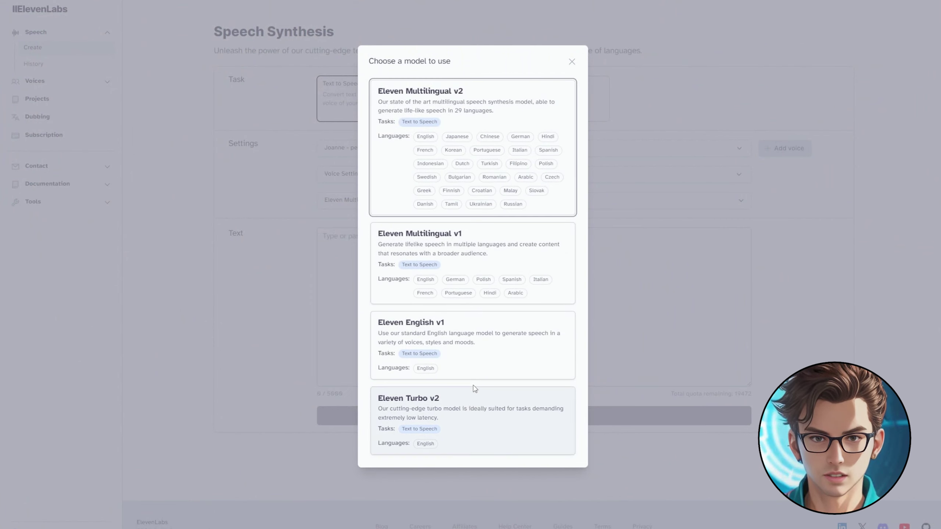
click(472, 149)
click(412, 270)
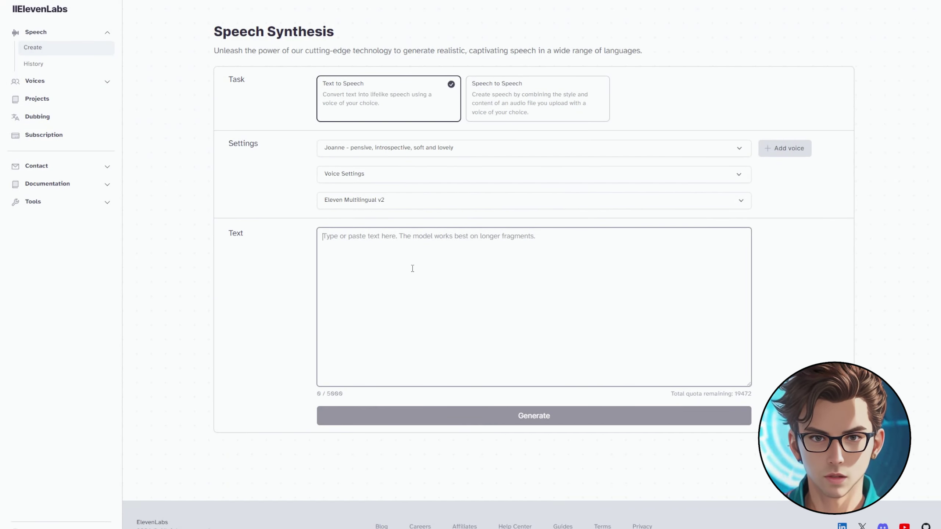
text(Hello, my name is Joanne, and I am an AI avatar. I enjoy discussing AI tools and how to make money using them. If you are interested in these topics, please subscribe to my channel.)
click(406, 416)
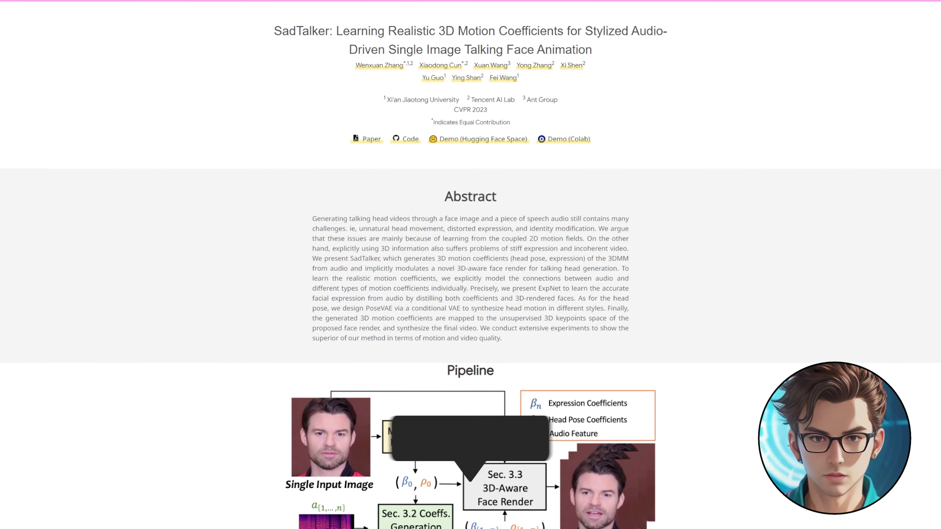
Scroll past the Abstract and Pipeline diagram to the Video1 talking-face demos
scroll(10, 122, down, 3)
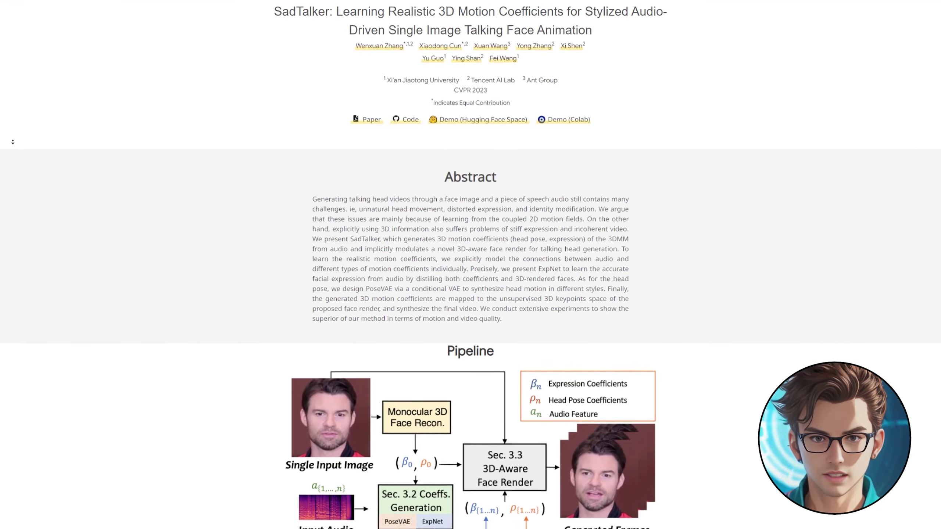
scroll(13, 141, down, 4)
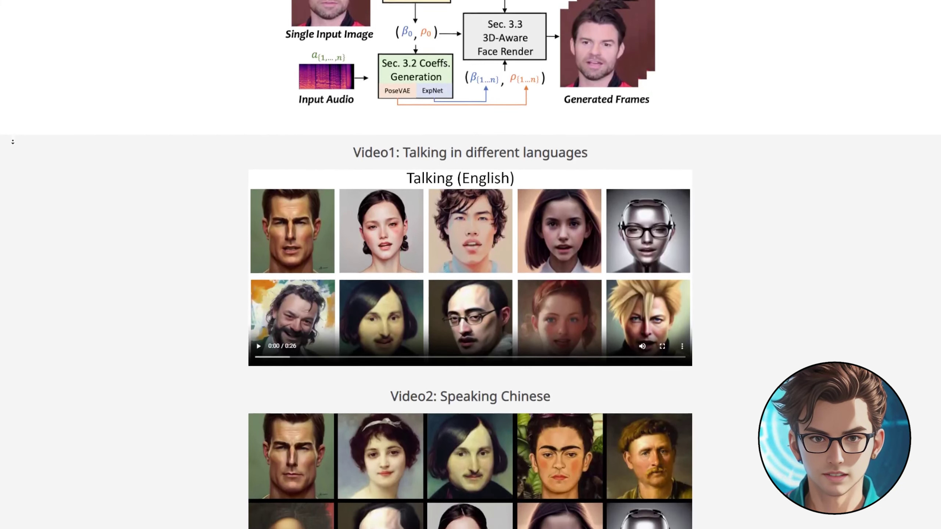
scroll(12, 142, down, 4)
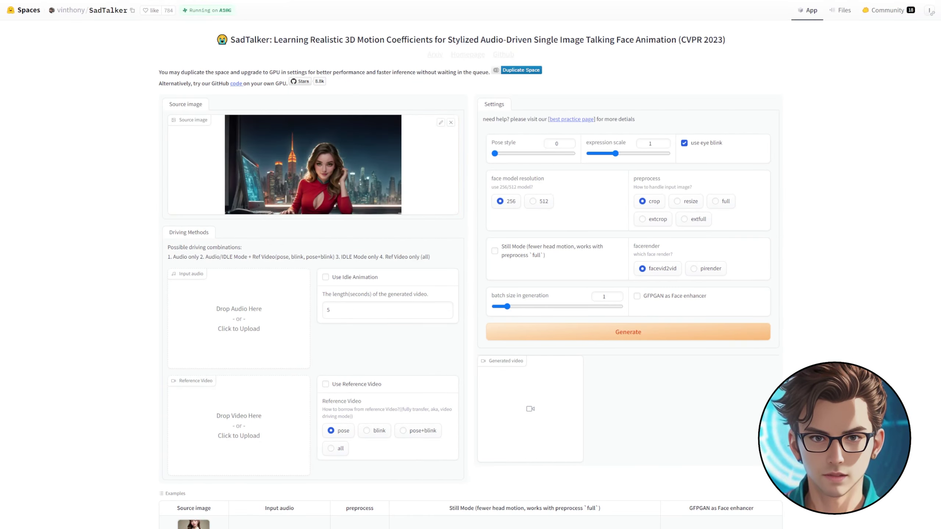
Load the voiceover as input audio and generate with 512, full, Still Mode and GFPGAN, retrying after busy errors
drag(207, 316, 206, 317)
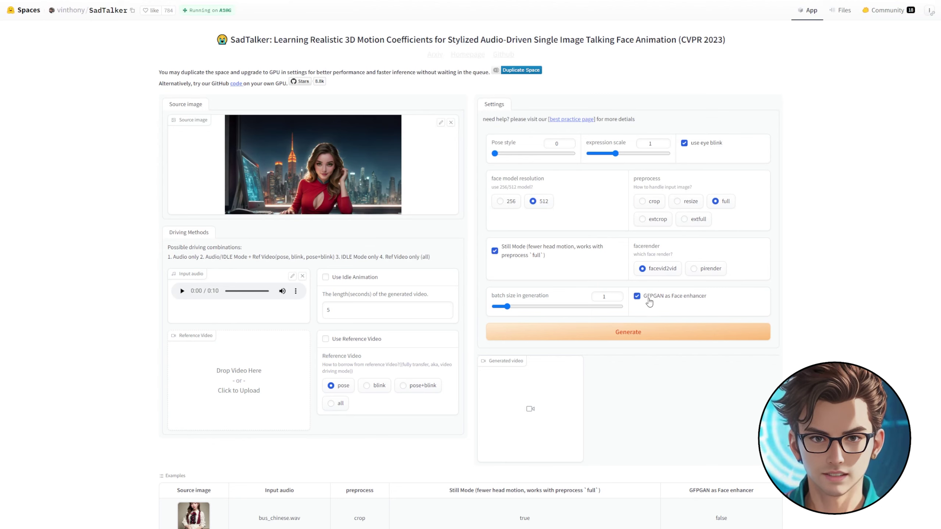
click(614, 339)
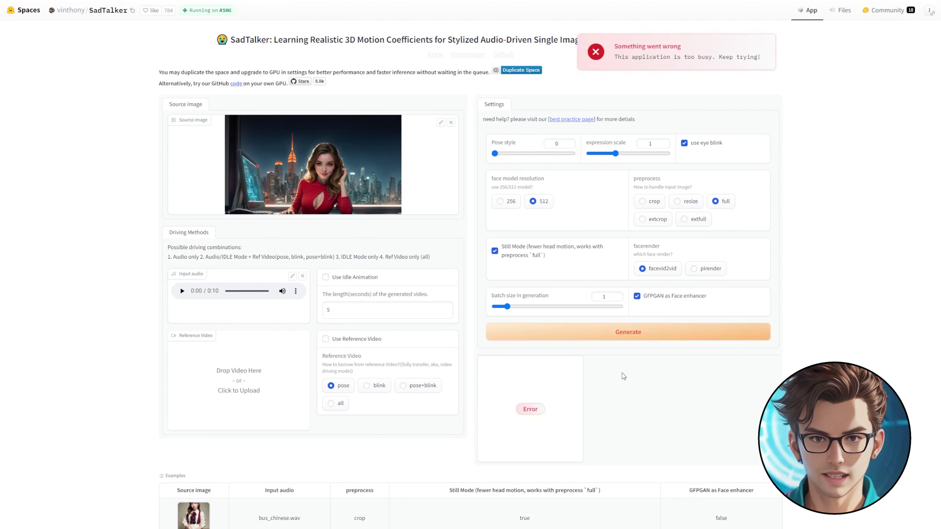
click(626, 335)
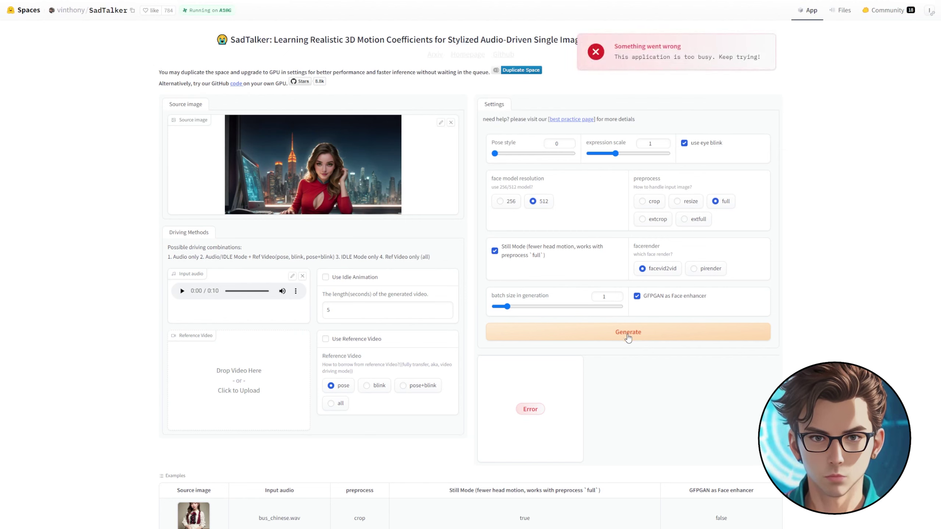
click(632, 338)
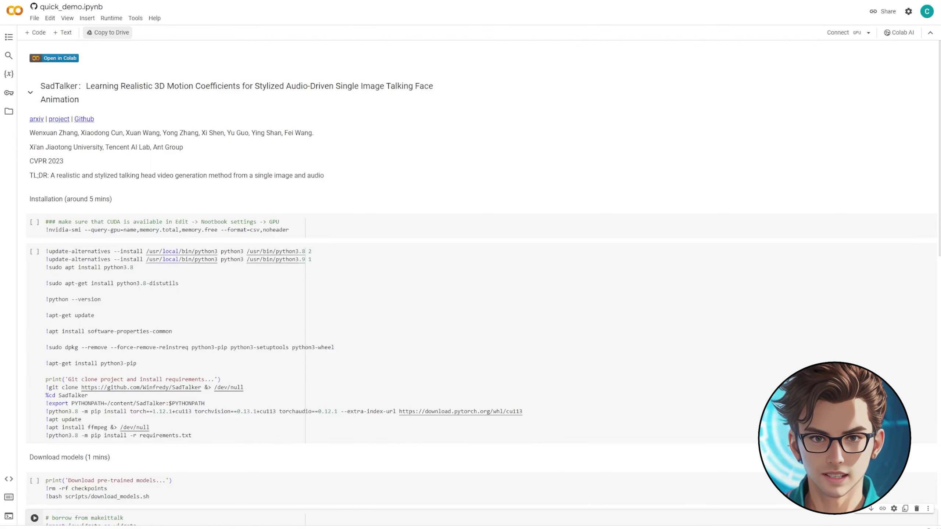
Save a Drive copy of the notebook and switch the runtime to a T4 GPU
click(121, 34)
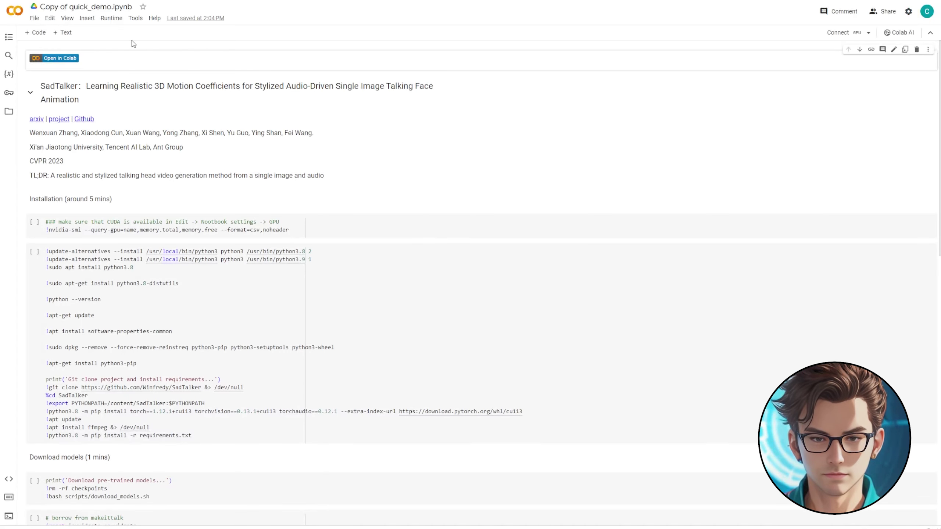
click(111, 17)
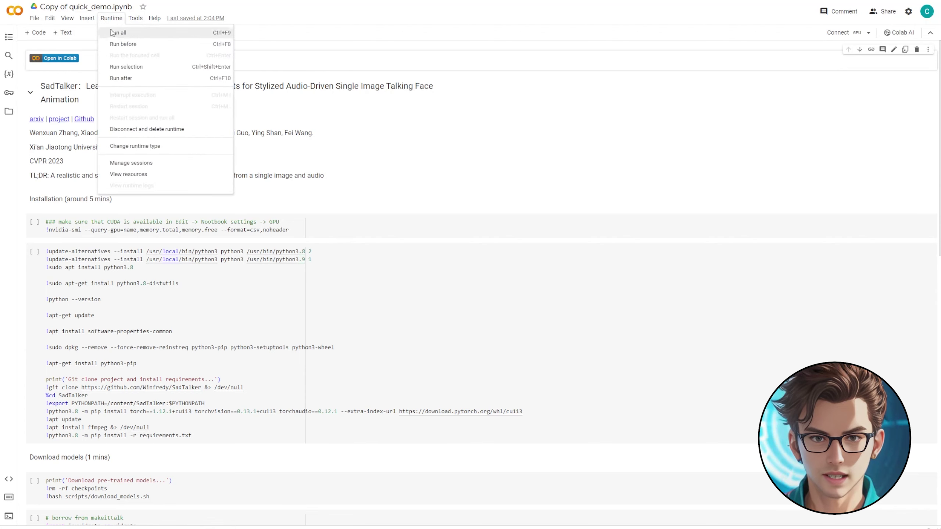
click(133, 147)
click(411, 230)
click(392, 252)
click(450, 270)
click(573, 341)
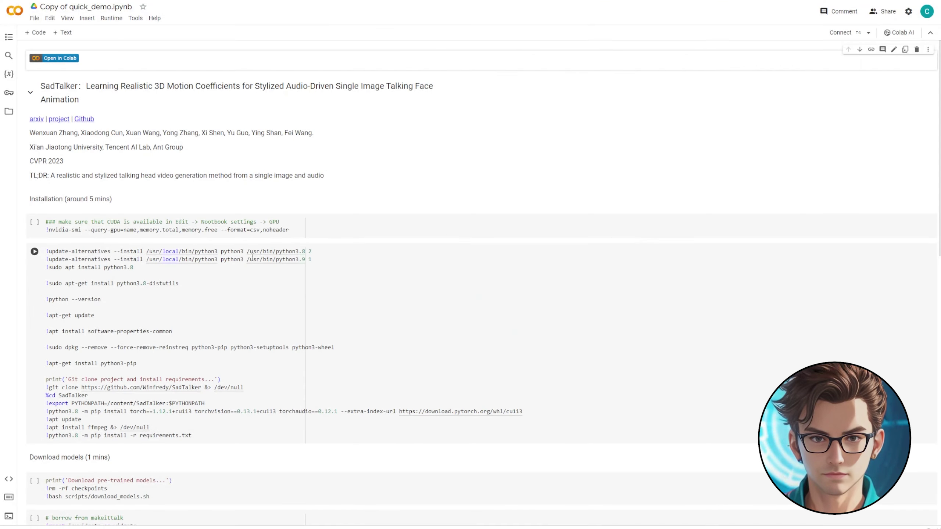
Run the GPU check, SadTalker installation, and pre-trained model download cells
scroll(148, 222, down, 1)
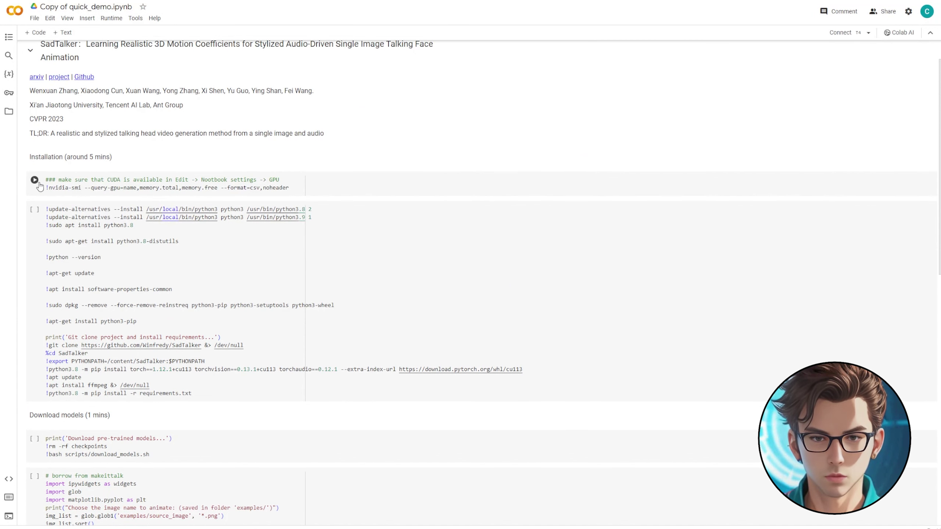
click(38, 185)
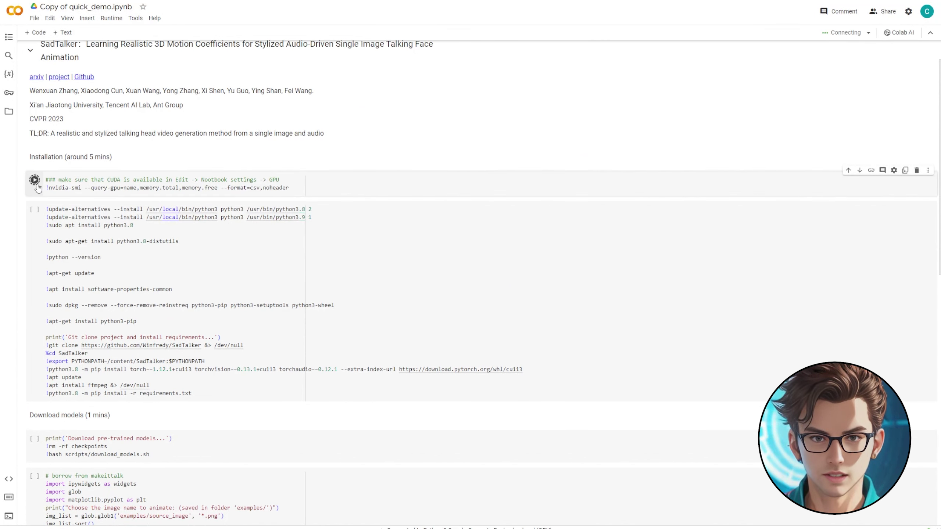
scroll(52, 190, down, 1)
drag(46, 161, 57, 160)
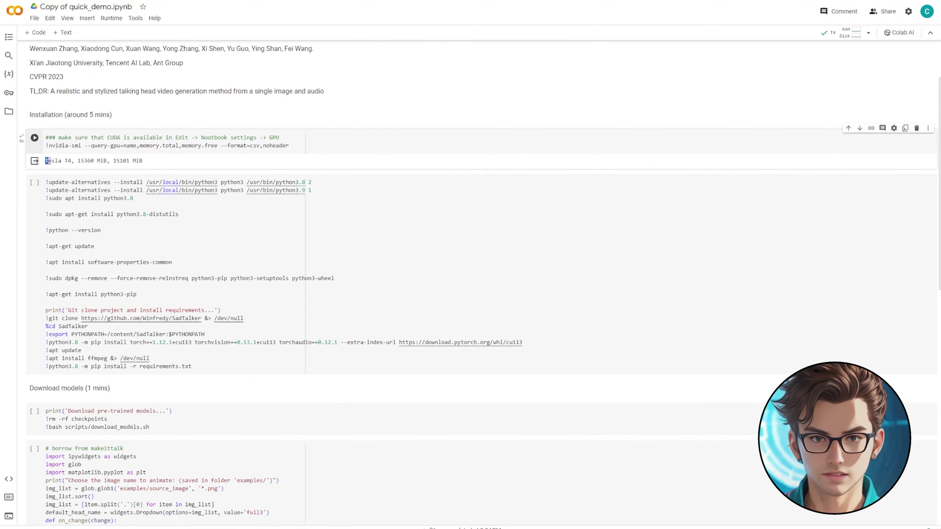
click(34, 181)
scroll(34, 182, down, 3)
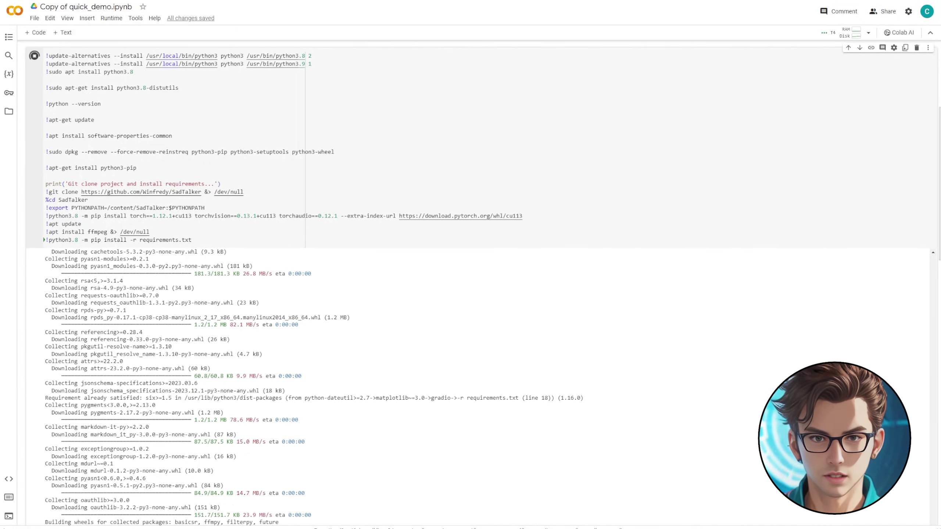
scroll(470, 260, down, 10)
click(35, 335)
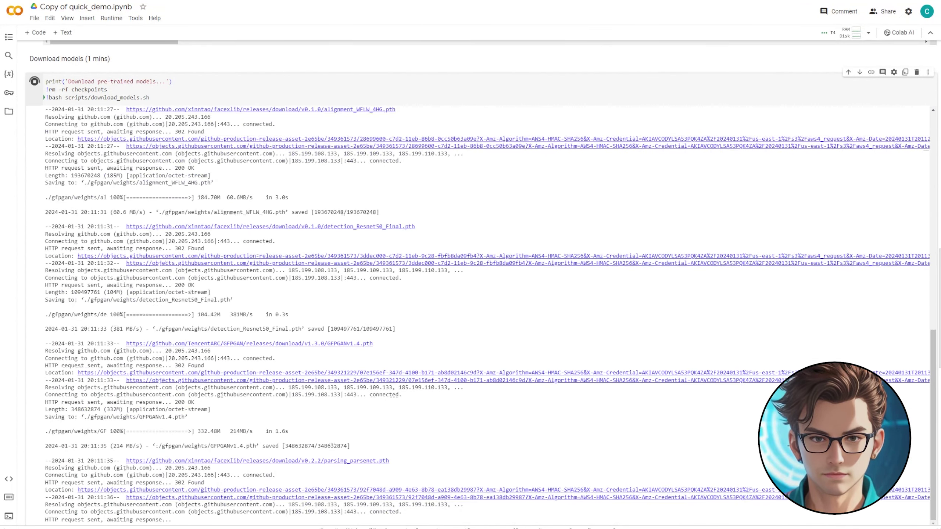
scroll(471, 281, down, 10)
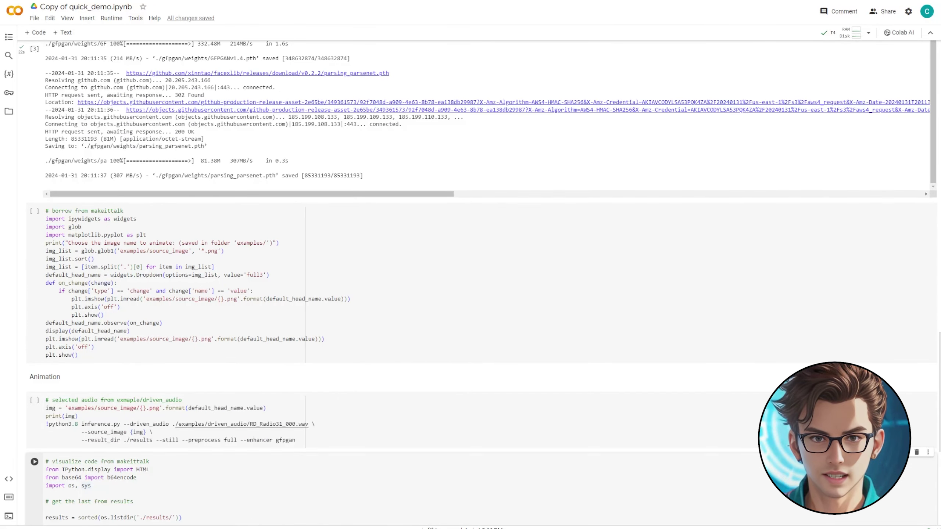
Browse the examples folder's source_image and driven_audio files in the Files panel
click(8, 111)
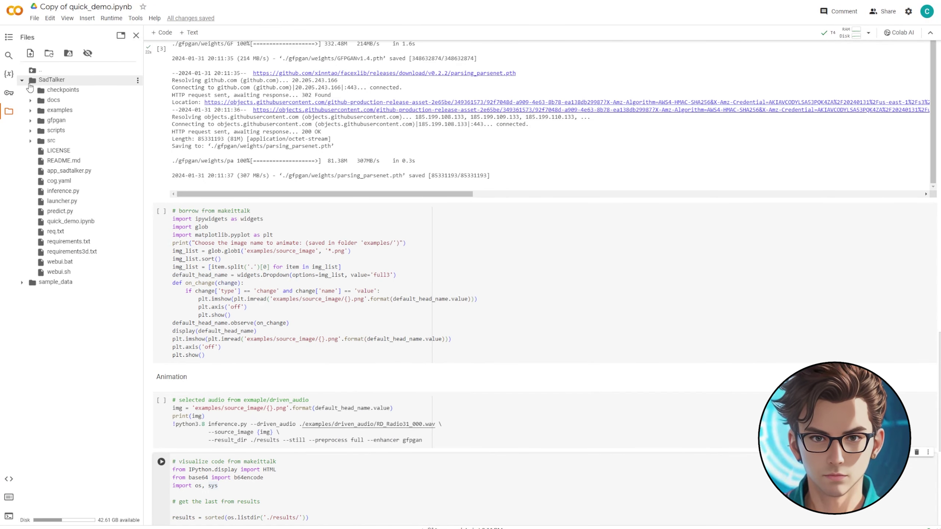
click(30, 110)
click(38, 142)
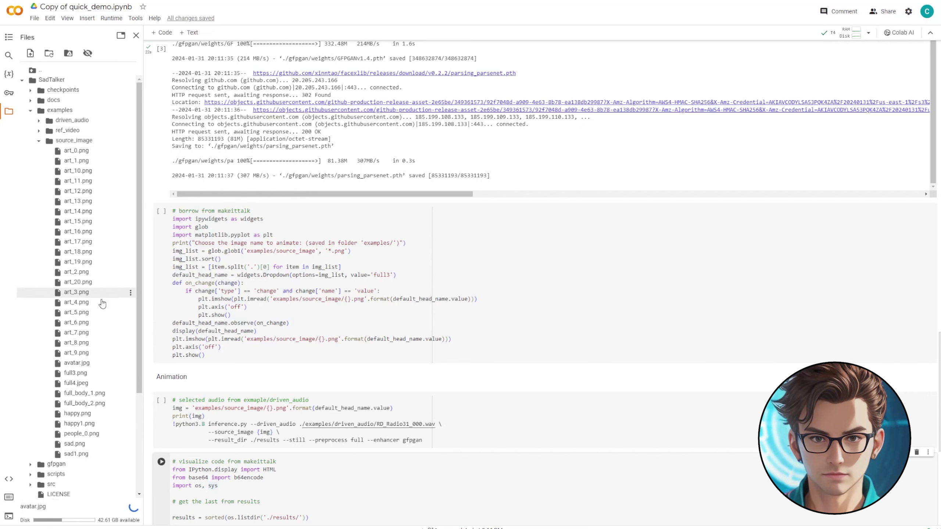
scroll(96, 354, down, 1)
click(38, 109)
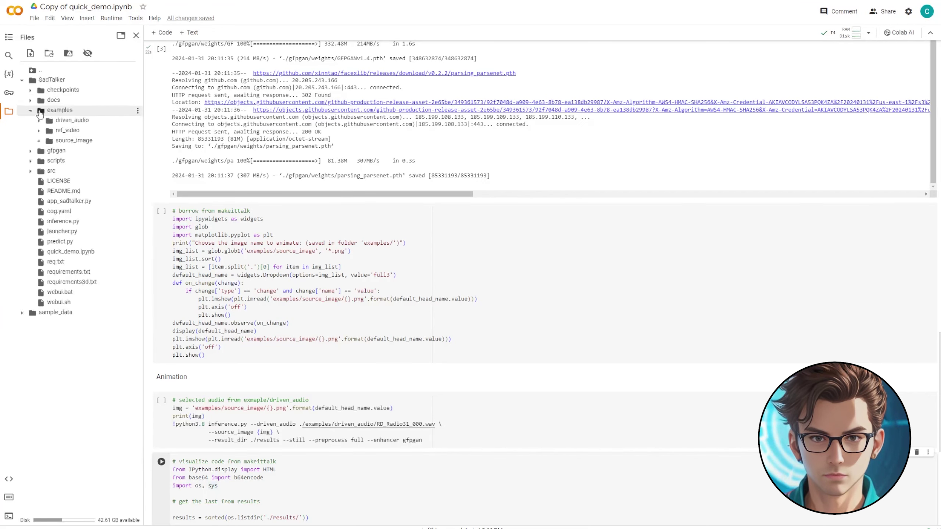
click(39, 121)
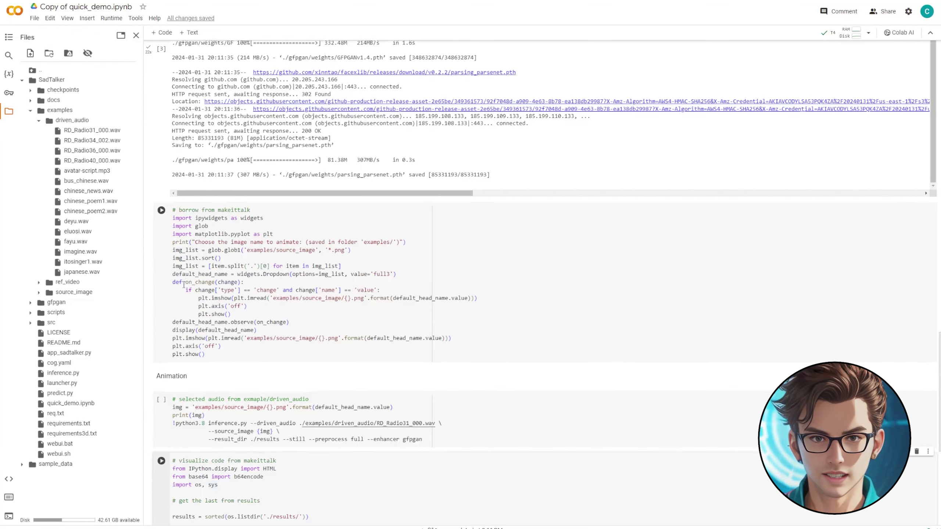
scroll(181, 192, down, 1)
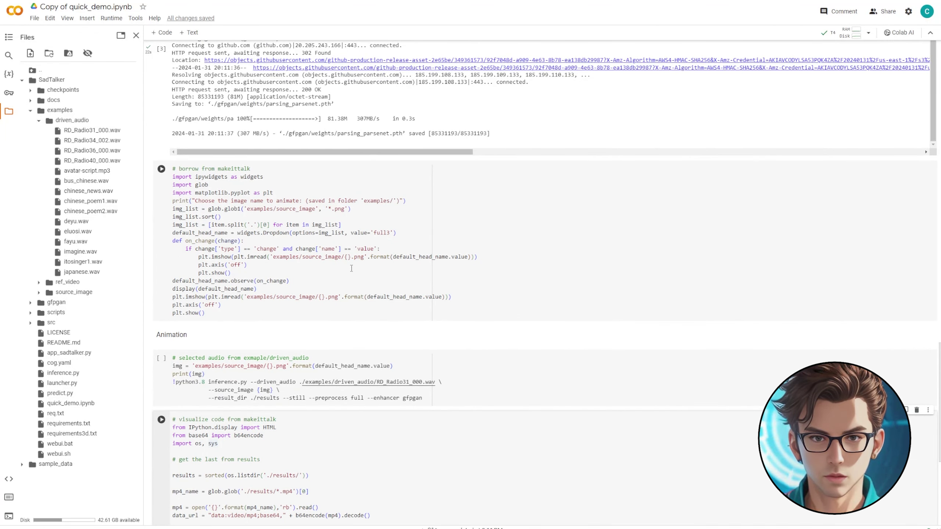
Preview the source image, replace RD_Radio31_000.wav with avatar-script.mp3, and run the animation cell
click(161, 169)
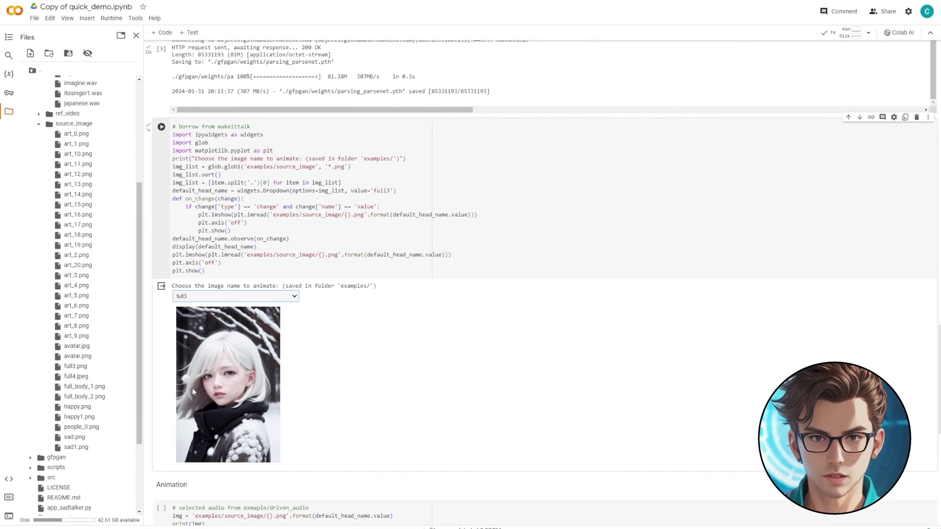
scroll(354, 386, down, 7)
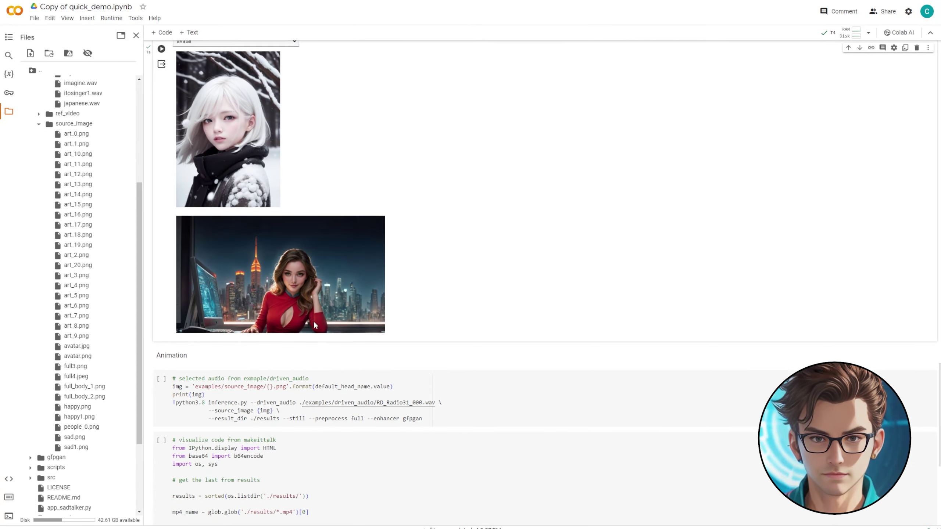
scroll(77, 362, up, 5)
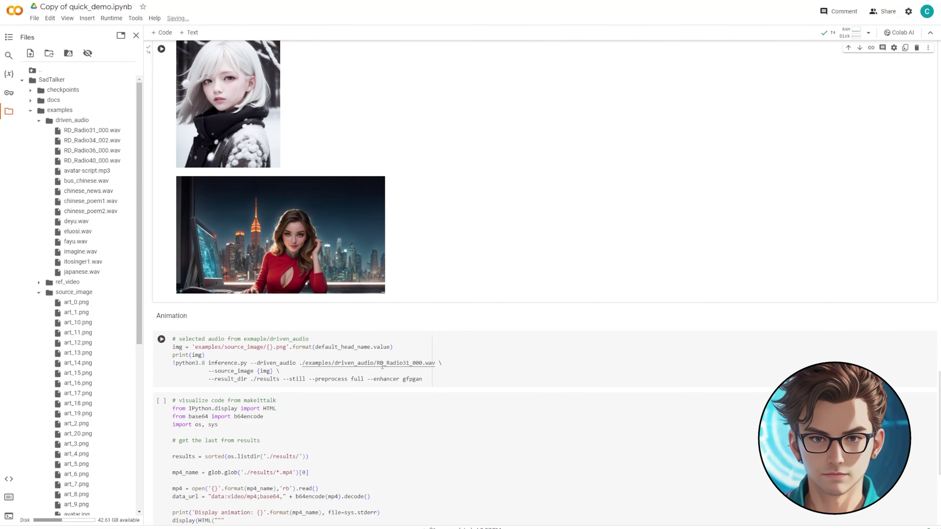
drag(377, 363, 432, 366)
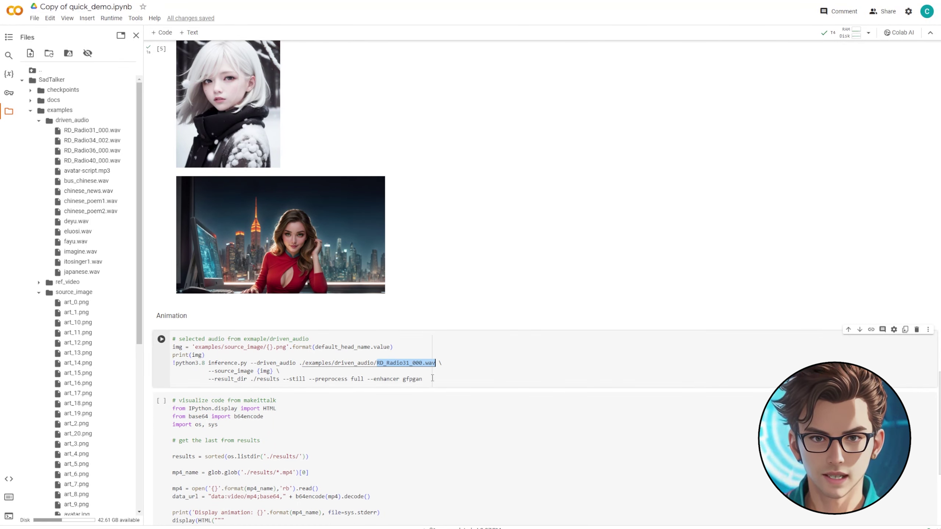
text(avatar-script.mp3)
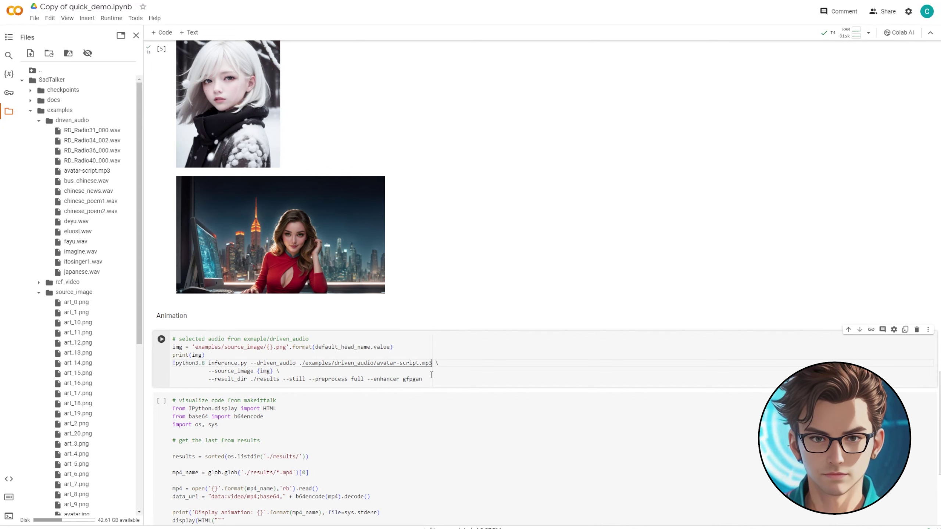
key(ctrl+Return)
scroll(207, 387, down, 3)
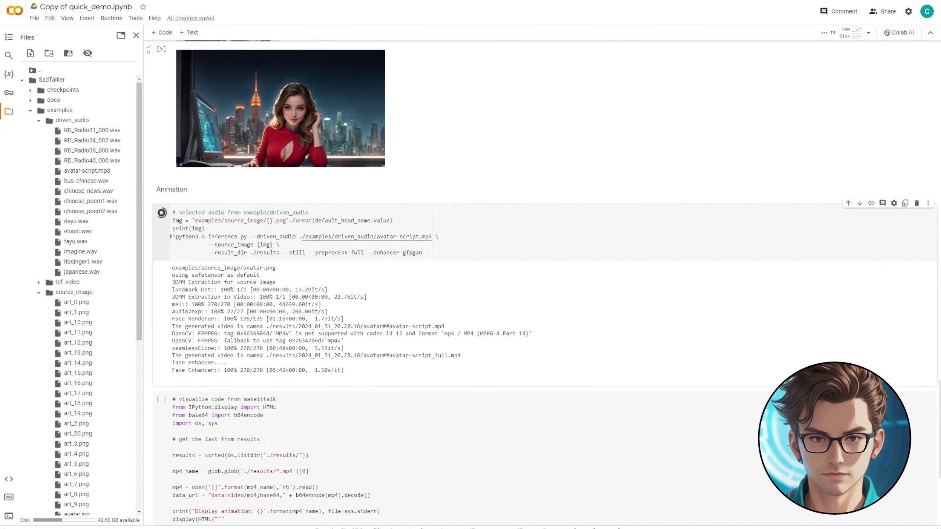
Display the finished video, expand the results folder, and open the video's download menu
scroll(231, 420, down, 3)
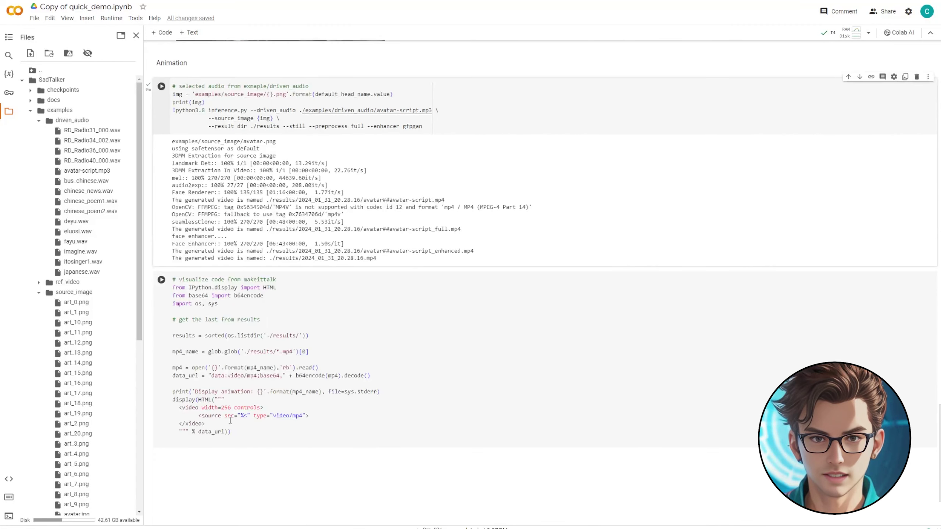
click(160, 282)
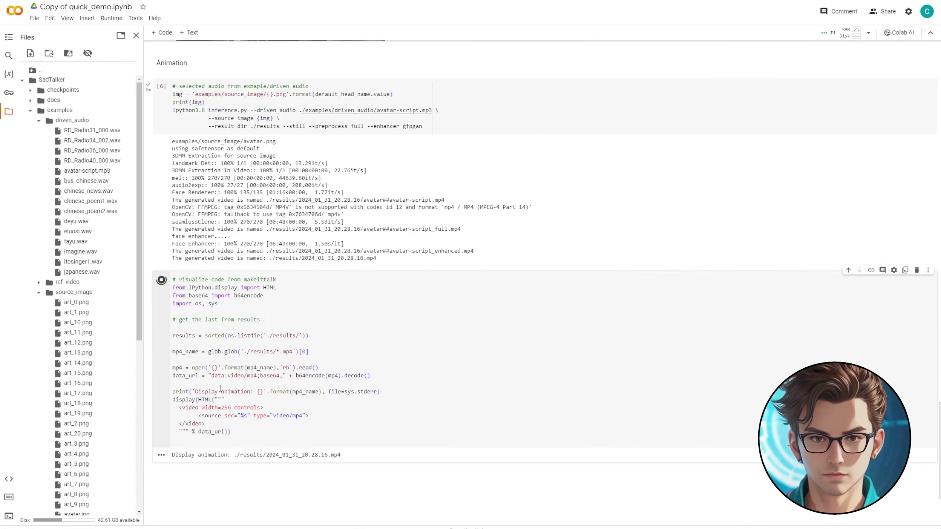
scroll(34, 345, down, 7)
click(31, 348)
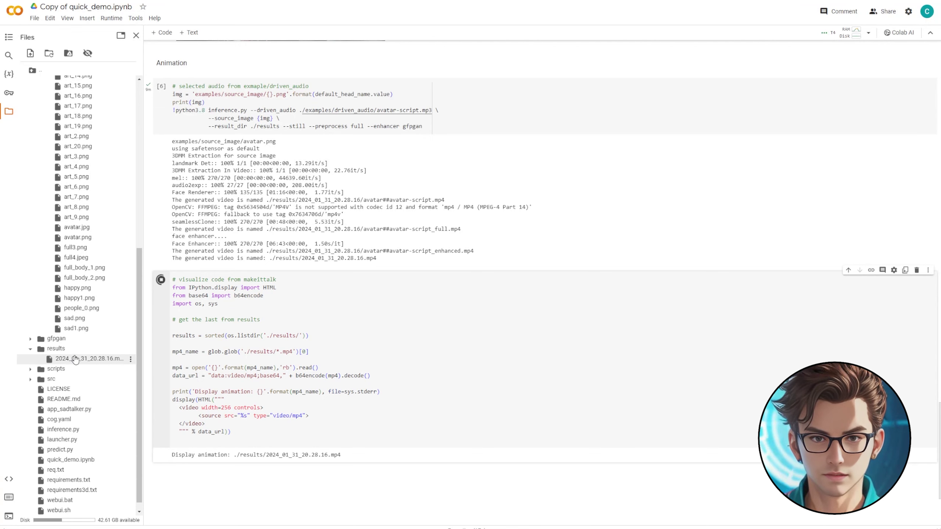
scroll(232, 378, down, 3)
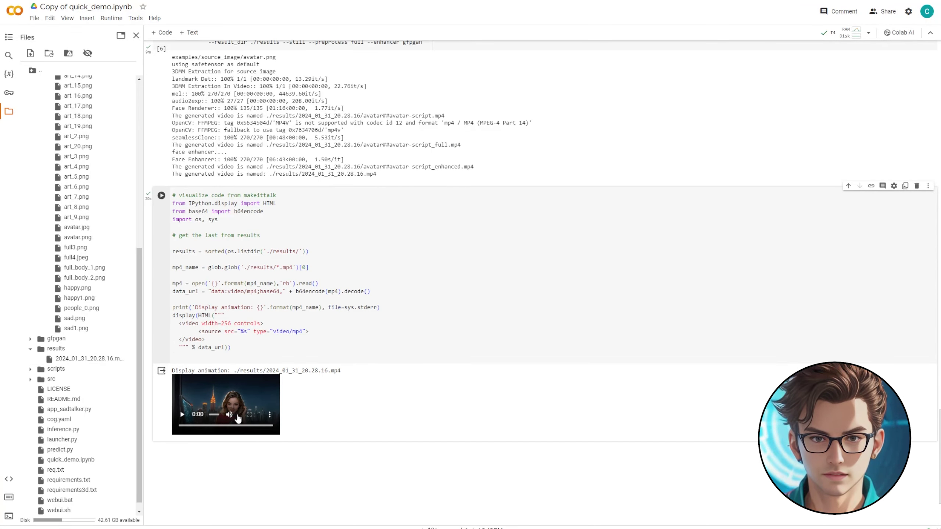
click(270, 415)
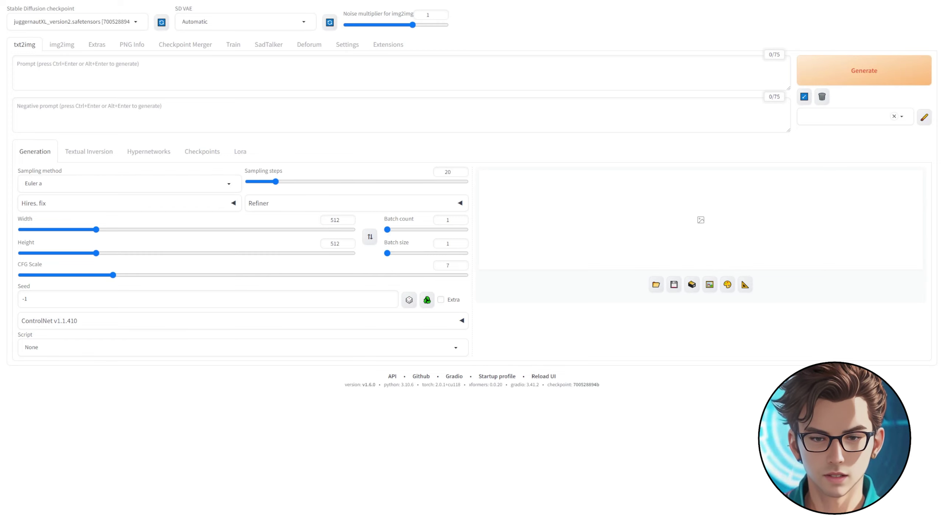
click(378, 50)
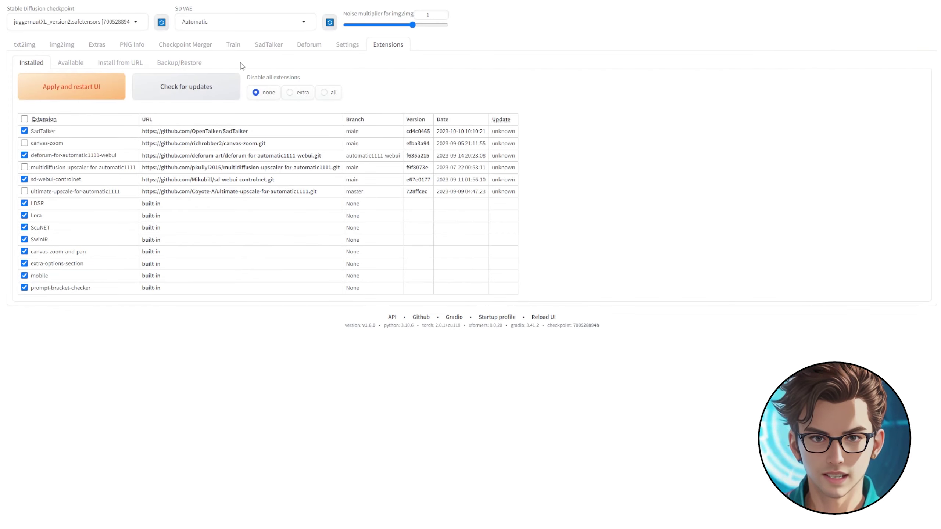
click(124, 65)
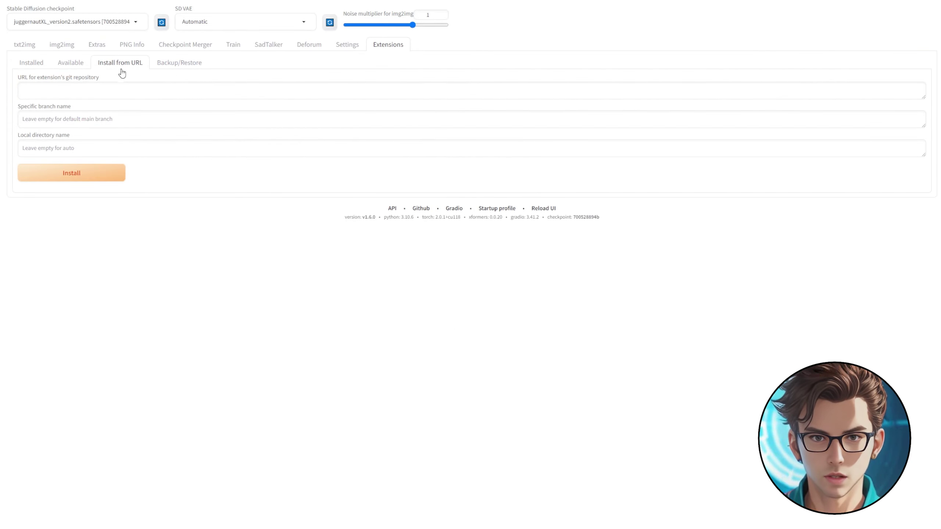
click(93, 87)
text(https://github.com/OpenTalker/SadTalker)
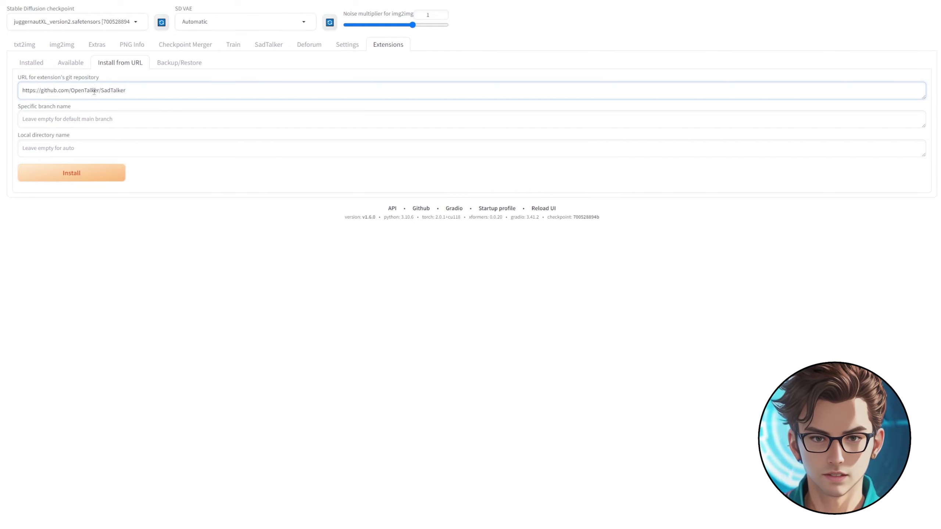
click(83, 177)
click(35, 63)
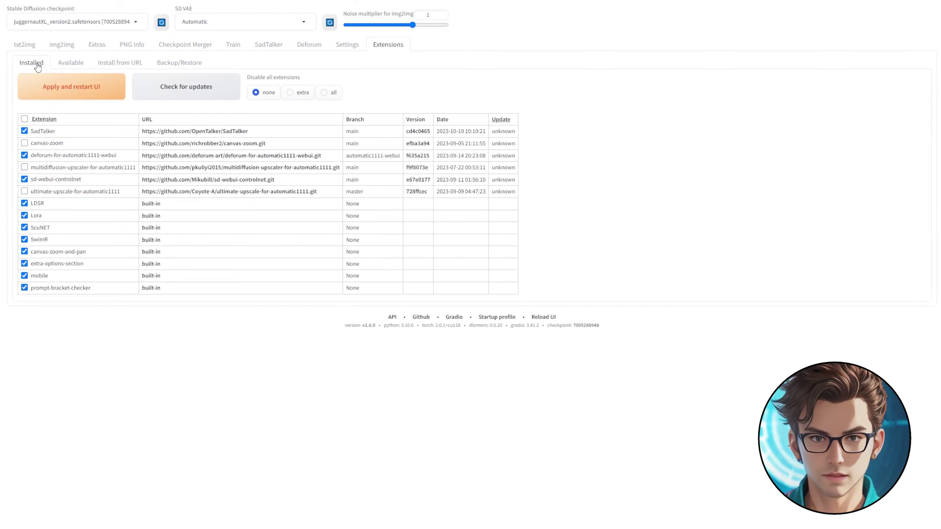
click(76, 92)
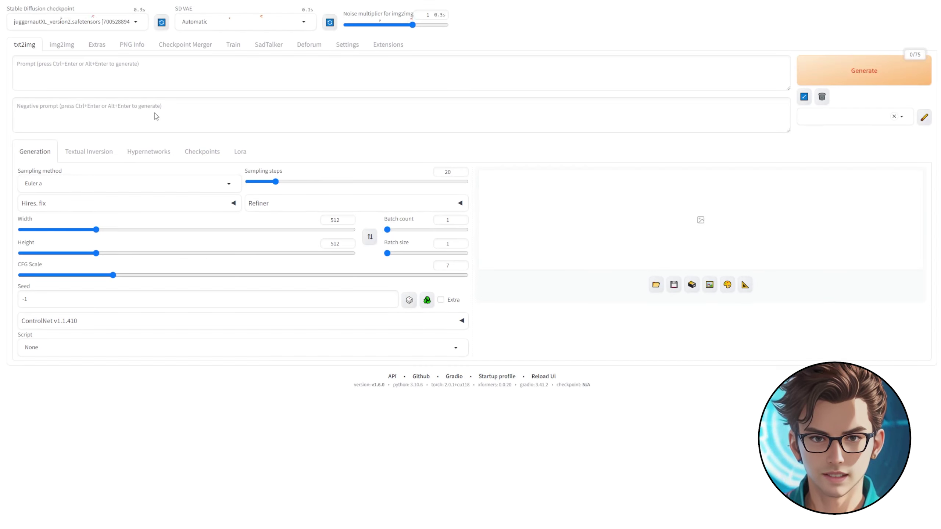
In the SadTalker tab, enable GFPGAN face enhancement and generate the avatar video
click(273, 45)
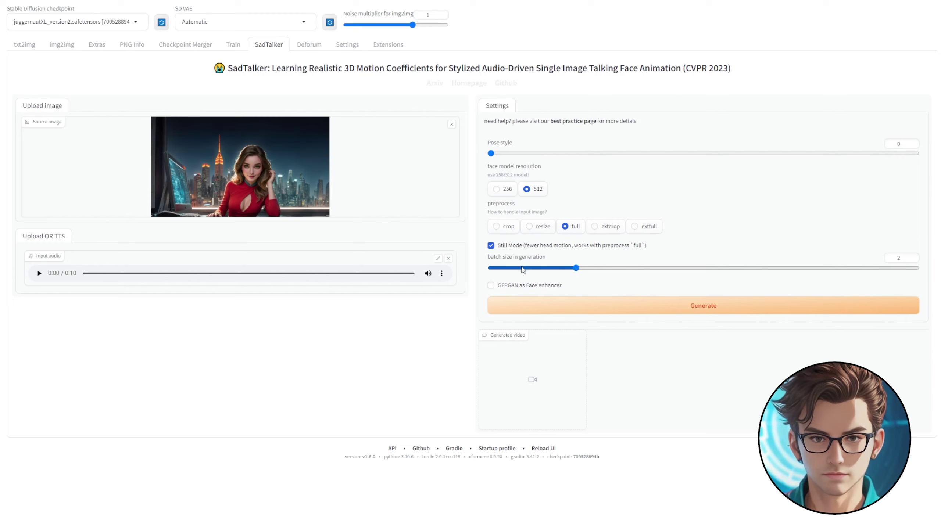
click(491, 285)
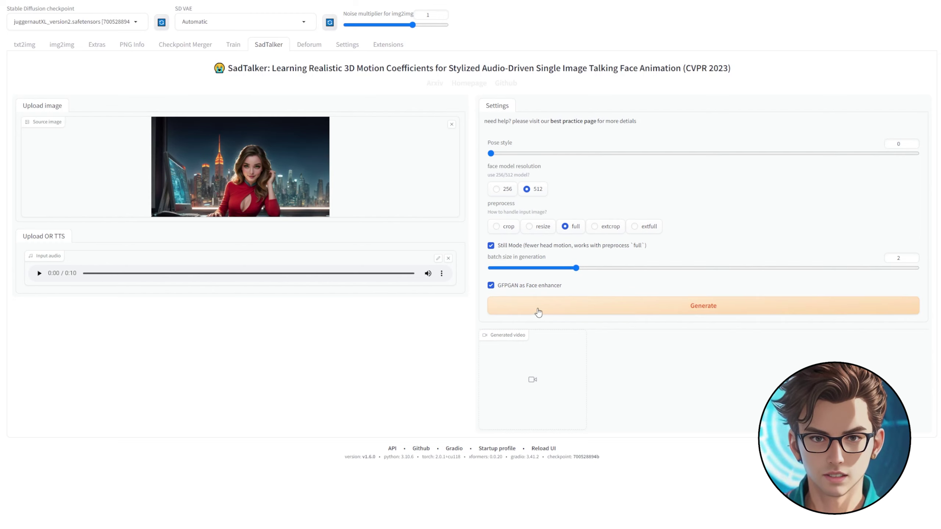
click(538, 312)
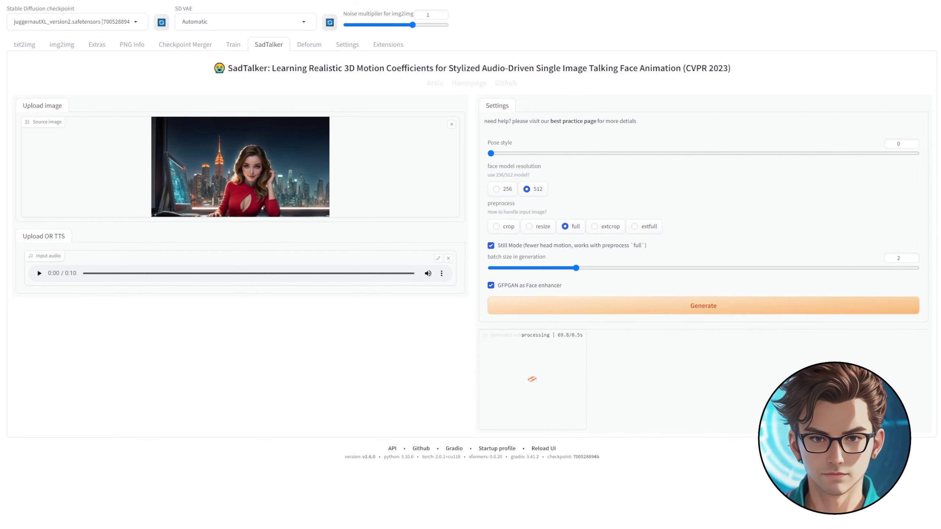